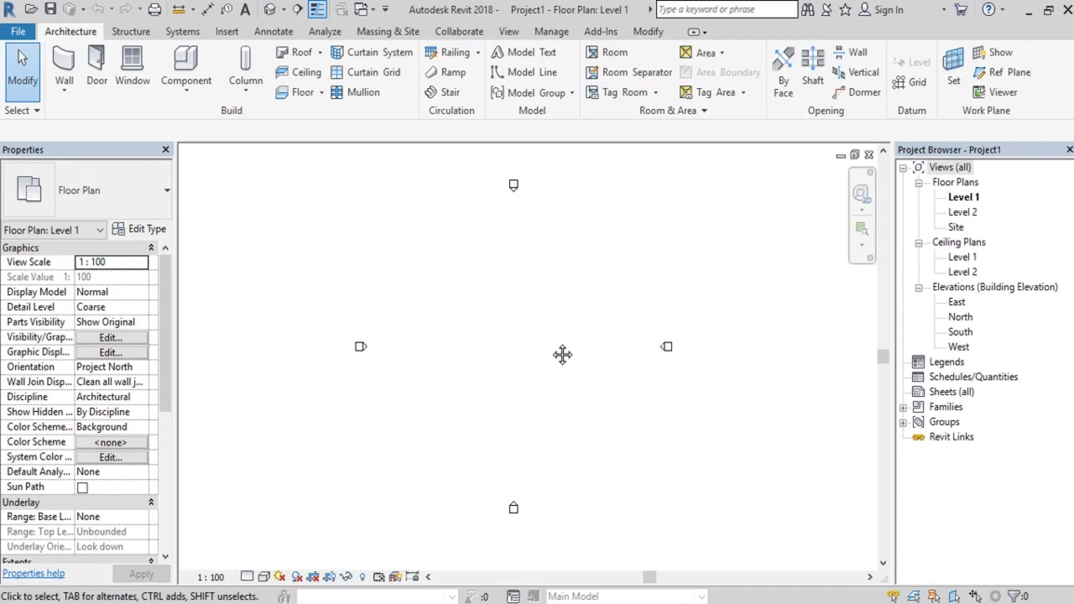
Step: Draw a horizontal grid line from right to left across the upper area between the elevation markers
click(908, 82)
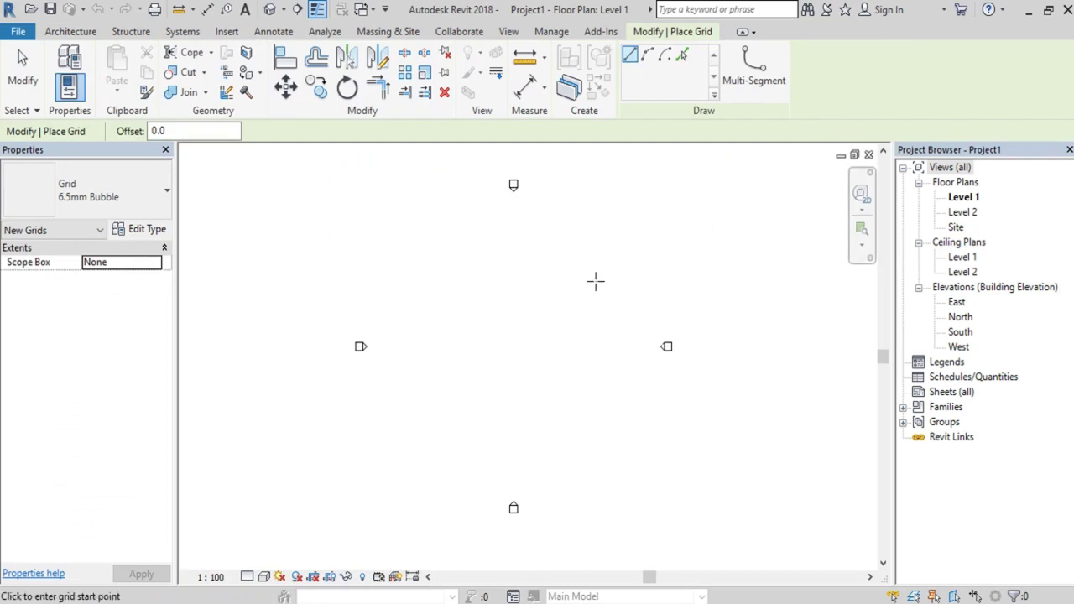
click(600, 268)
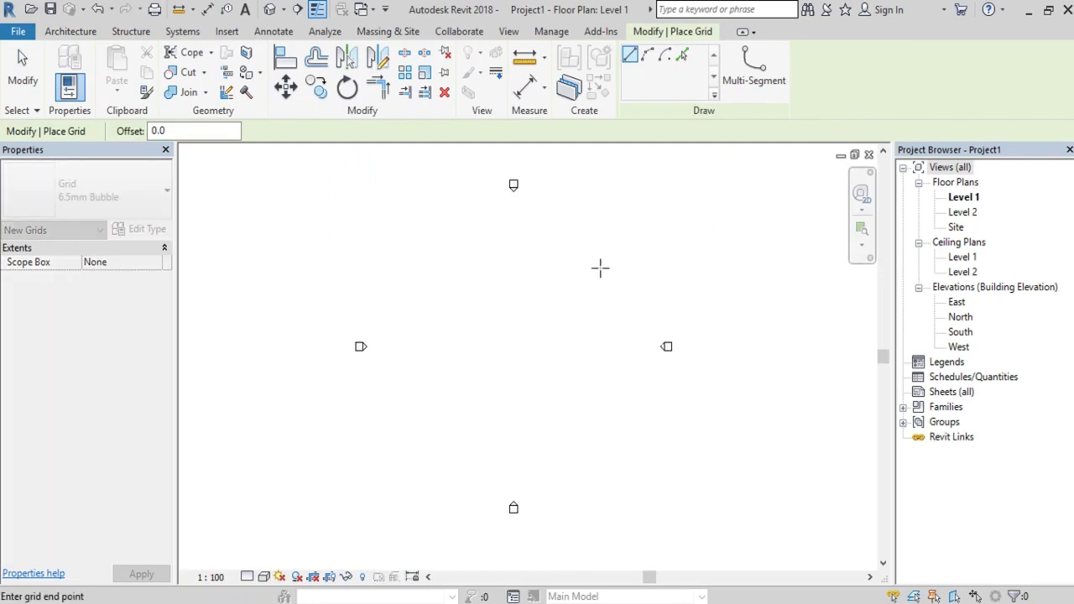
scroll(442, 267, up, 4)
click(442, 265)
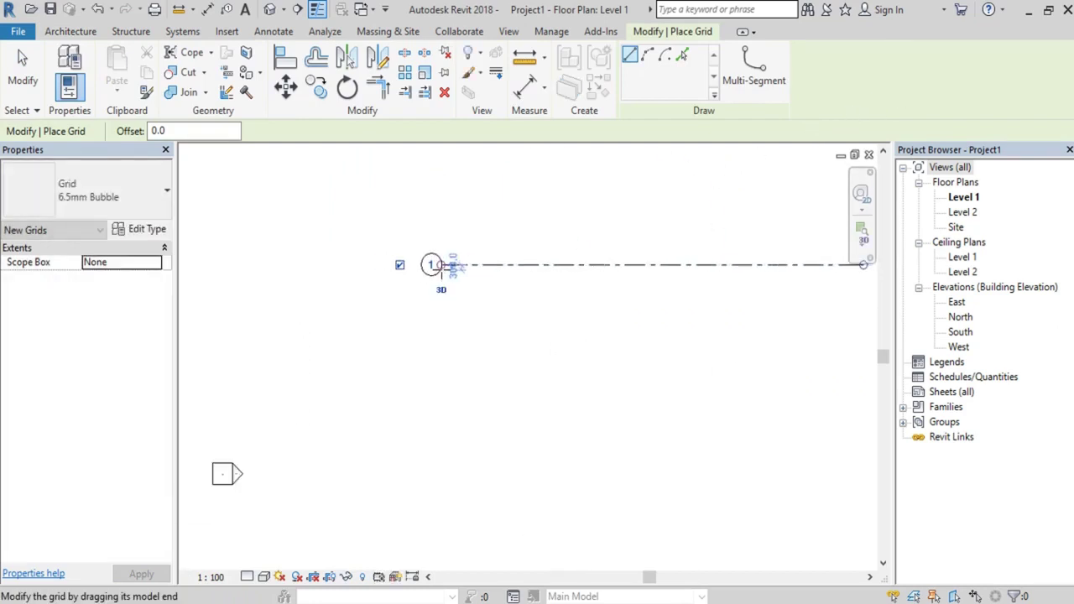
Step: Pick existing grid lines to add two horizontal grids below grid 1, using offsets of 3000 and 1500 mm
scroll(442, 267, down, 3)
scroll(556, 278, up, 2)
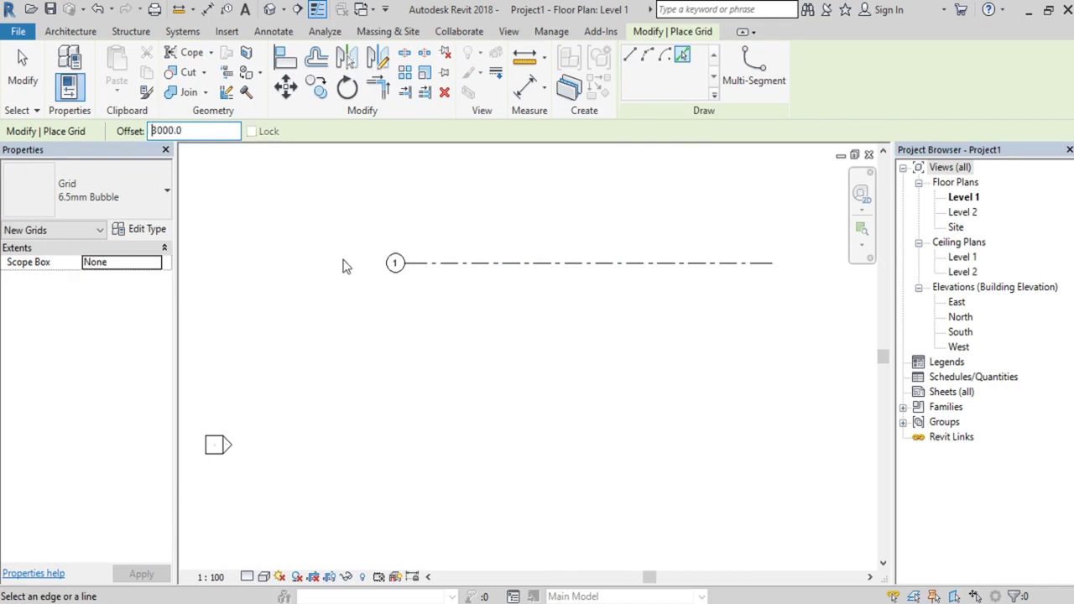
click(467, 273)
scroll(463, 285, up, 2)
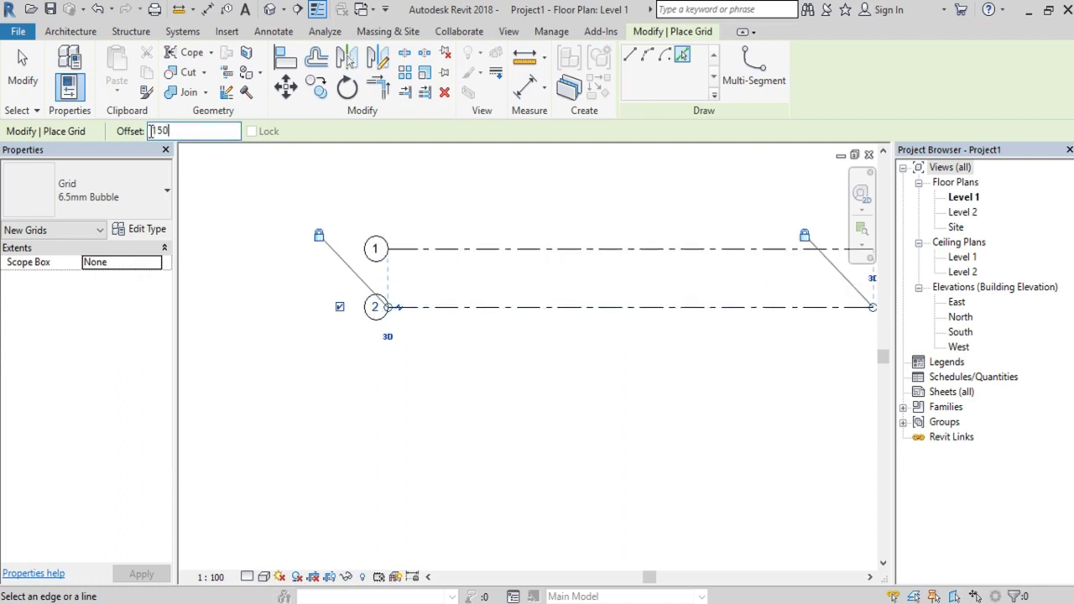
click(460, 316)
scroll(459, 323, up, 2)
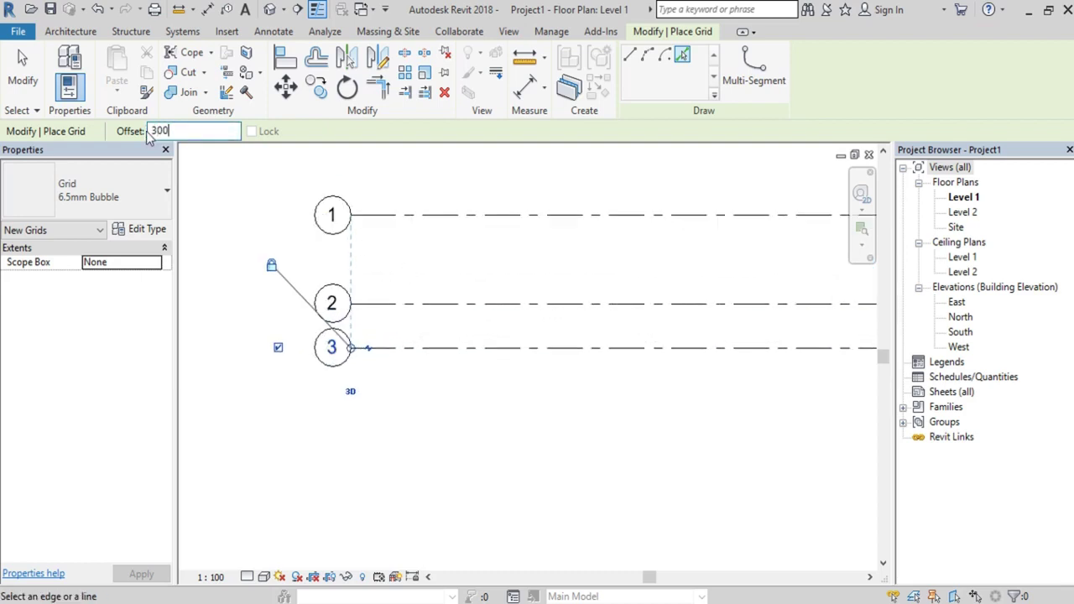
Step: Add a horizontal grid line 3000 mm below grid 3 and finish placing grids
click(439, 360)
scroll(441, 363, down, 2)
scroll(439, 366, up, 2)
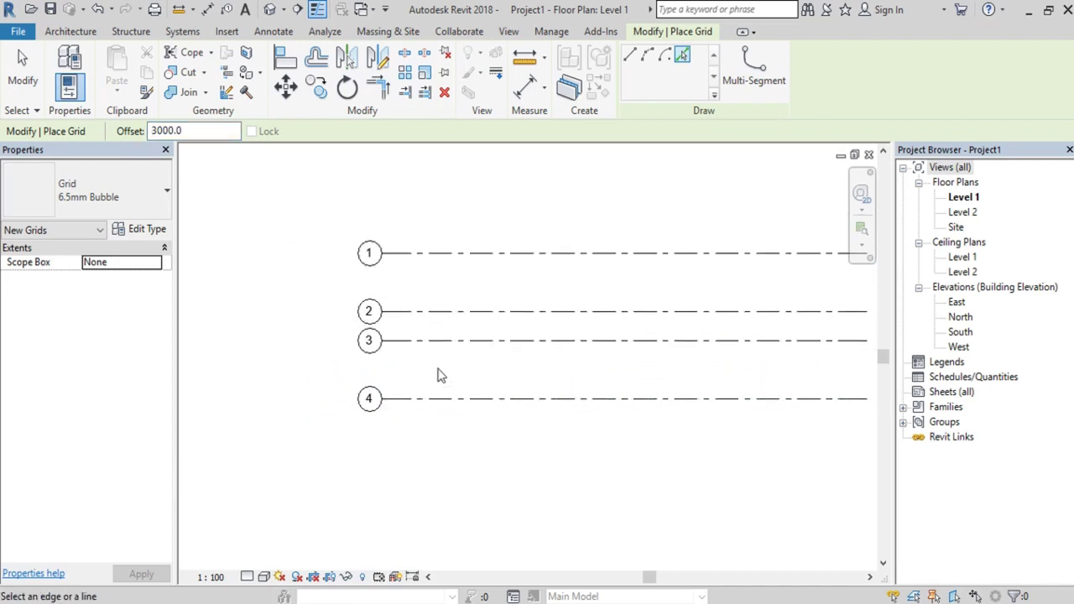
scroll(449, 376, down, 2)
middle_drag(399, 370, 427, 398)
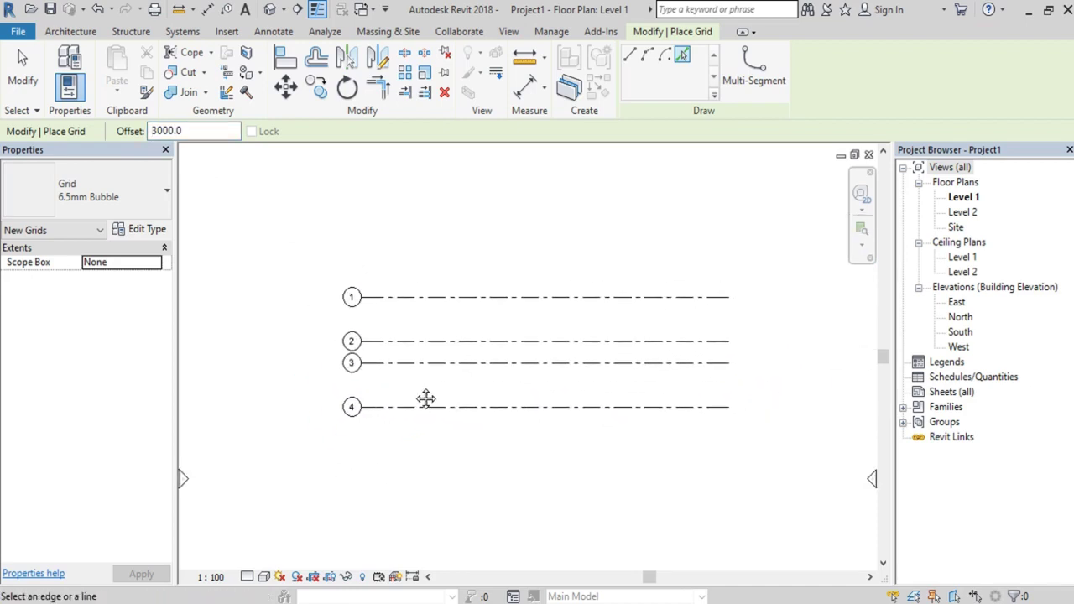
key(Escape)
key(Escape)
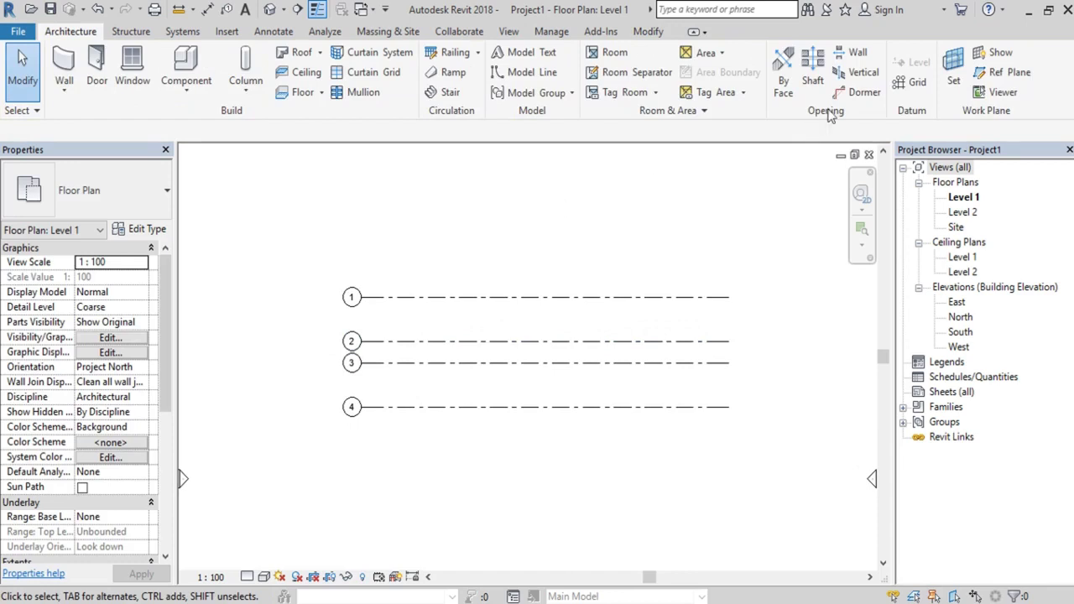
Step: Draw a vertical grid line upward across the four horizontal grids, close to their bubbles, and end the grid command
click(913, 82)
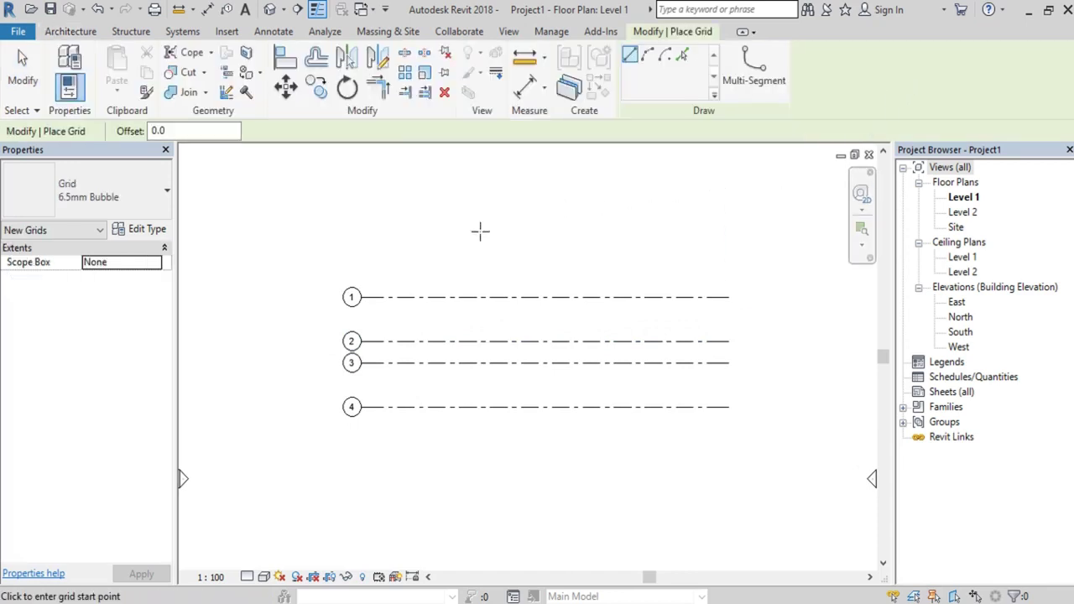
scroll(385, 421, up, 1)
click(391, 433)
scroll(379, 367, up, 1)
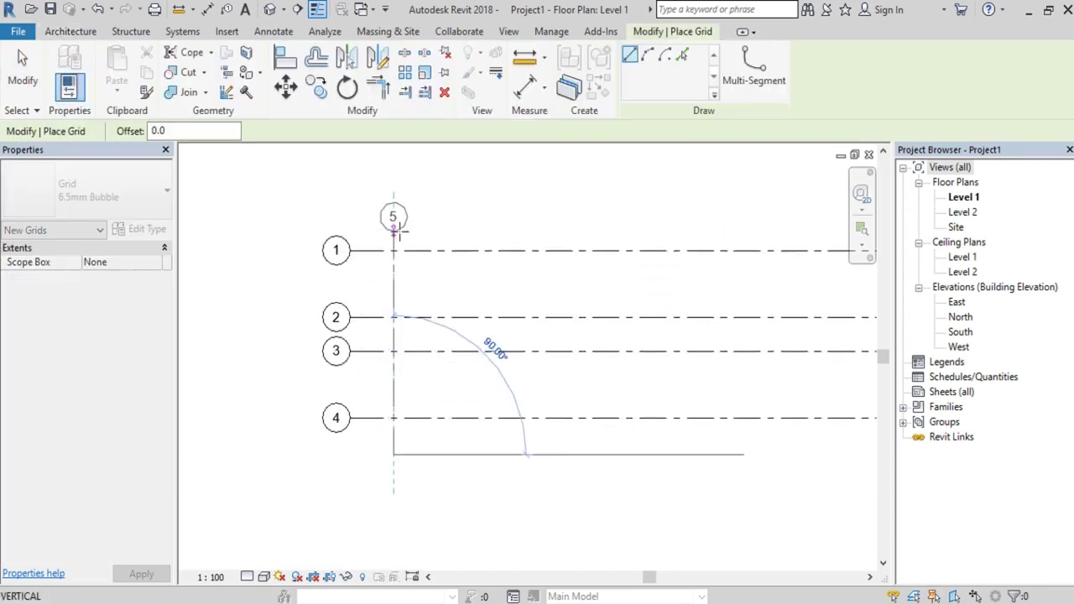
click(392, 216)
scroll(393, 216, up, 2)
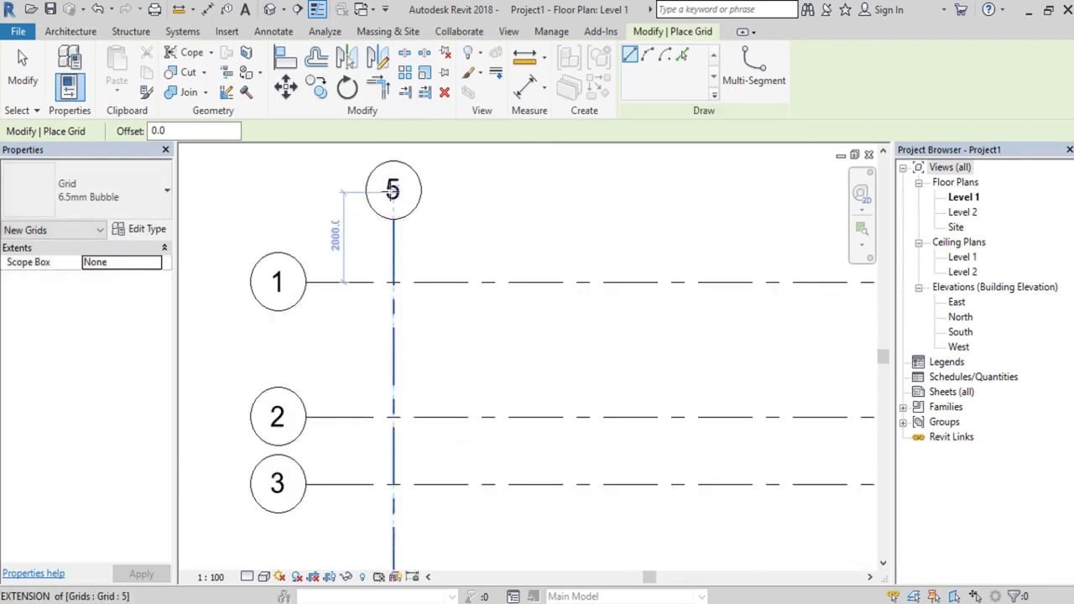
key(Escape)
key(Escape)
Step: Rename the vertical grid line to A
double_click(394, 192)
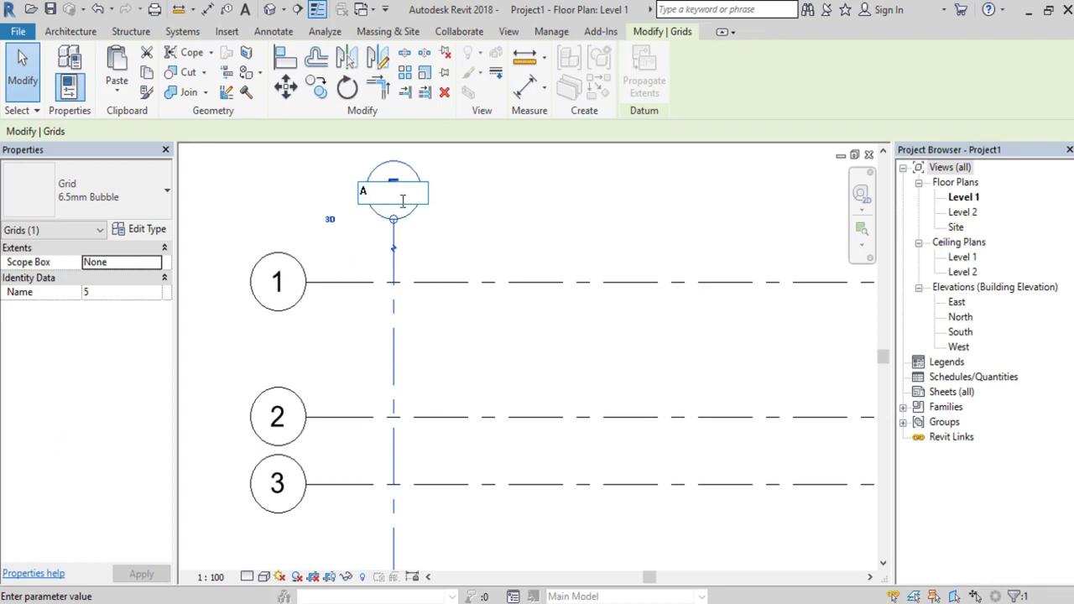
text(A)
click(439, 246)
scroll(413, 308, up, 1)
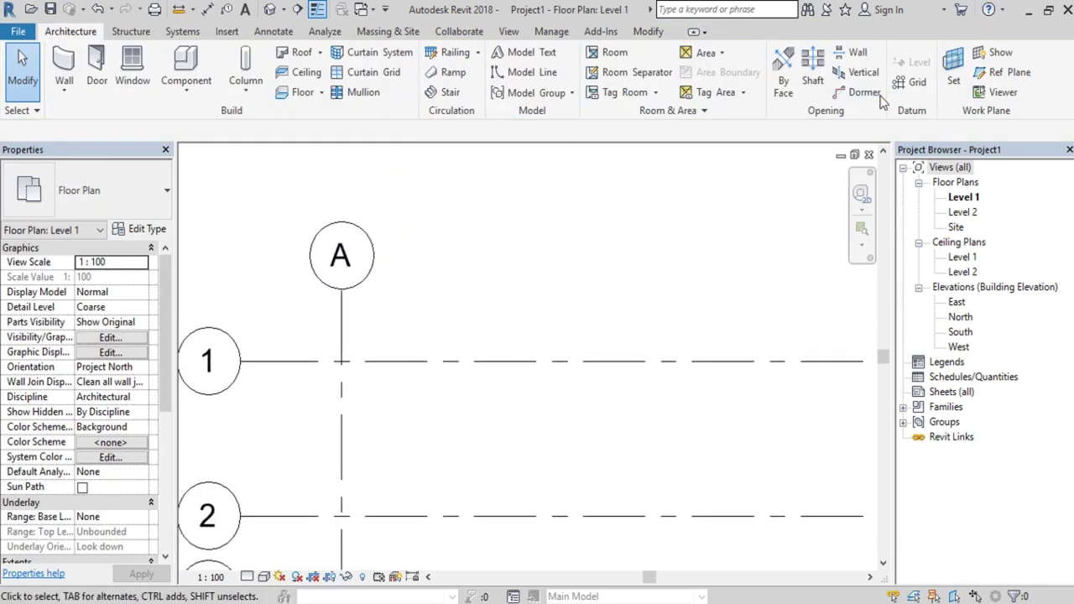
Step: Add two vertical grid lines to the right of grid A, each offset 3000 mm from the previous one
click(904, 84)
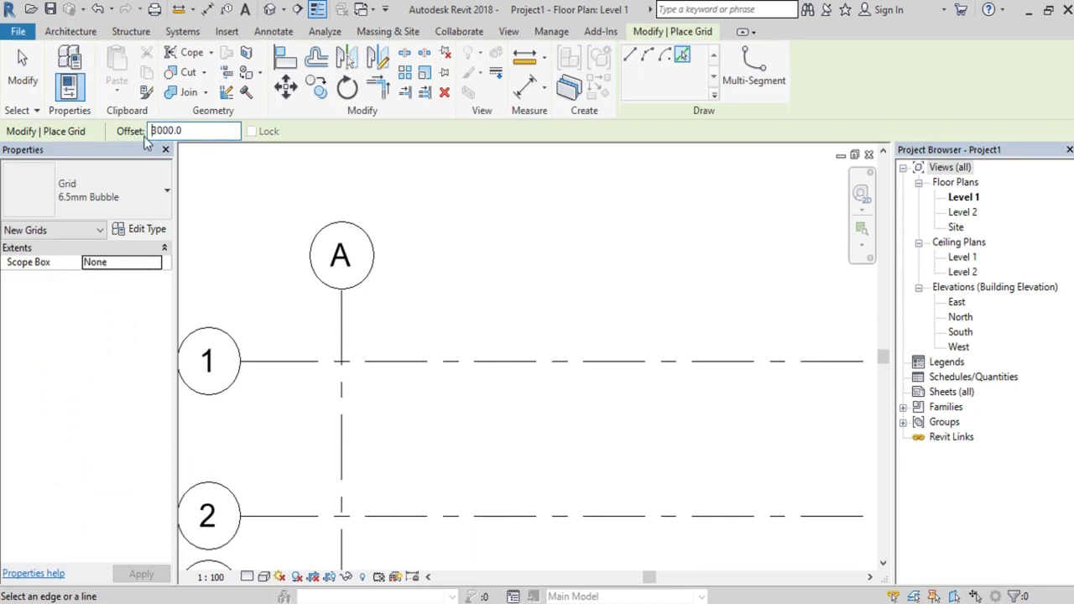
click(342, 325)
scroll(342, 326, down, 1)
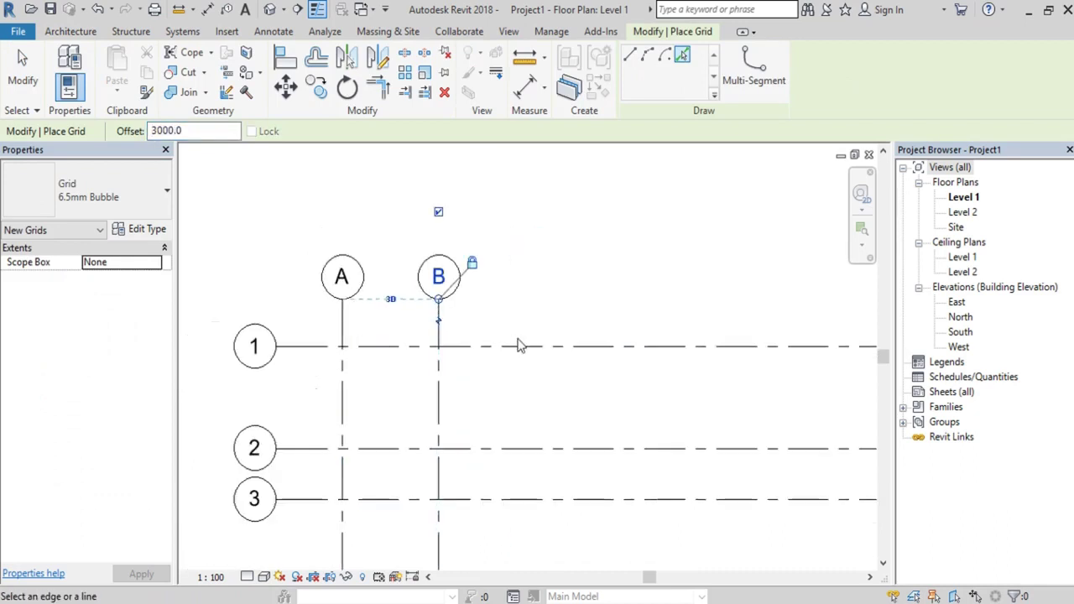
scroll(519, 344, up, 1)
click(418, 337)
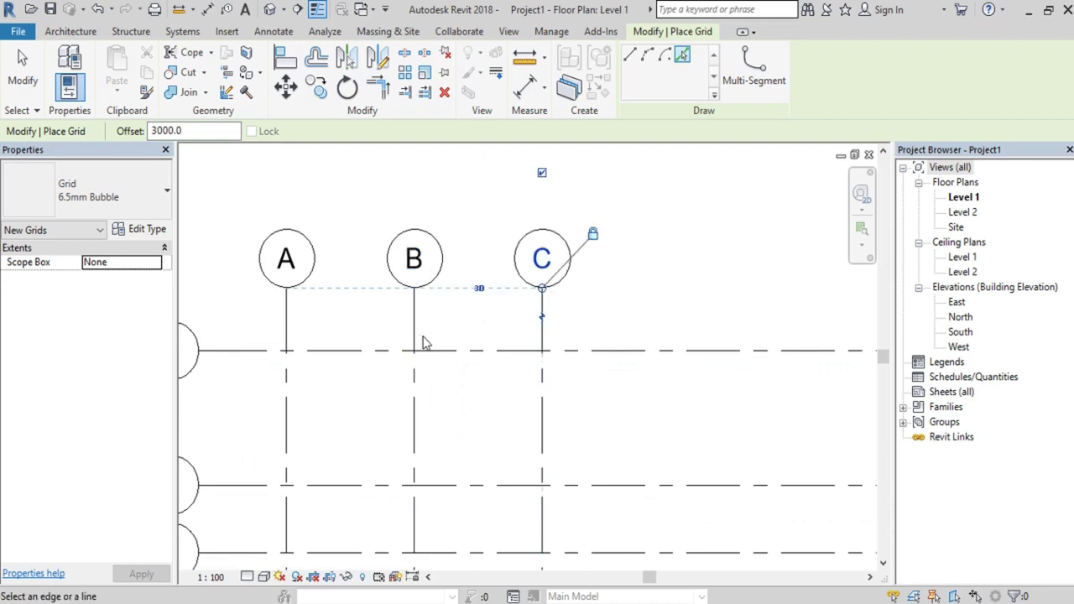
Step: Shorten the horizontal grid lines so their right ends stop just beyond grid C
scroll(676, 310, down, 5)
click(668, 323)
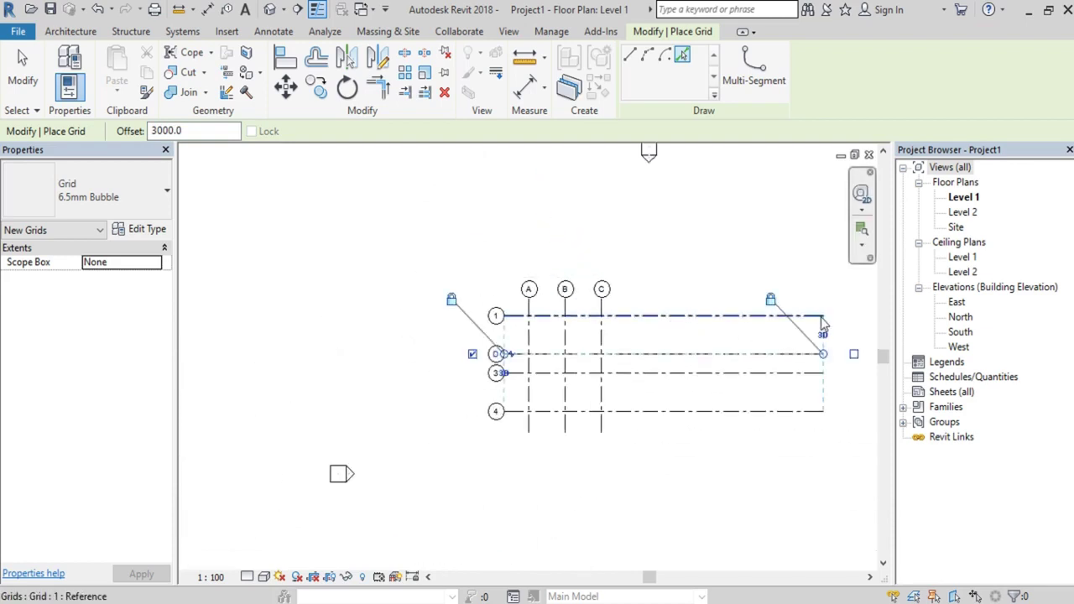
scroll(822, 317, up, 1)
drag(823, 366, 559, 366)
scroll(529, 395, up, 3)
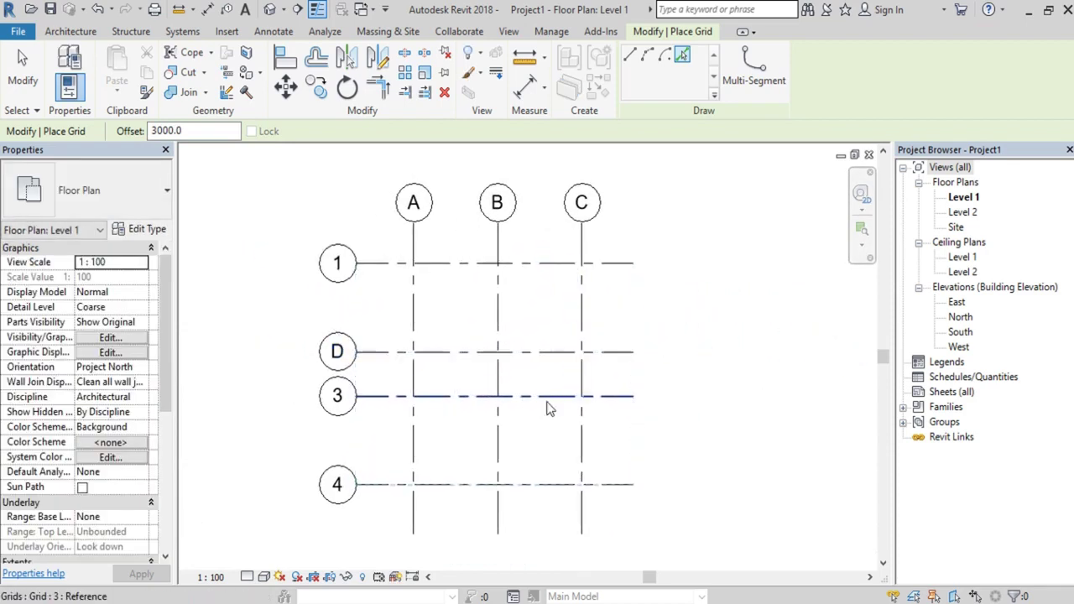
Step: Set the floor plan's view scale to 1:50
click(229, 580)
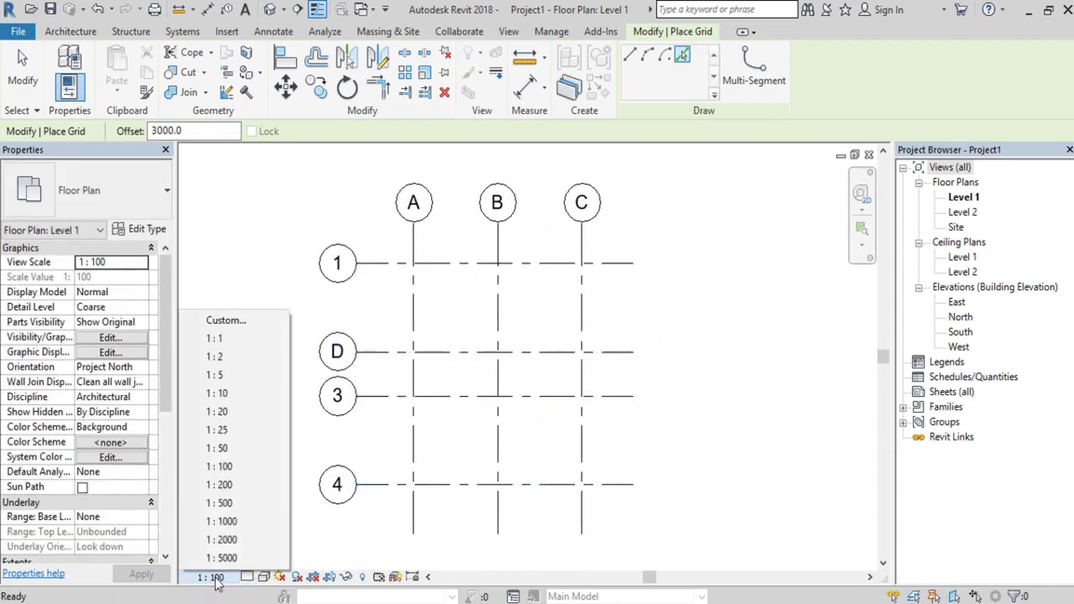
click(235, 458)
scroll(344, 375, up, 2)
scroll(359, 299, down, 2)
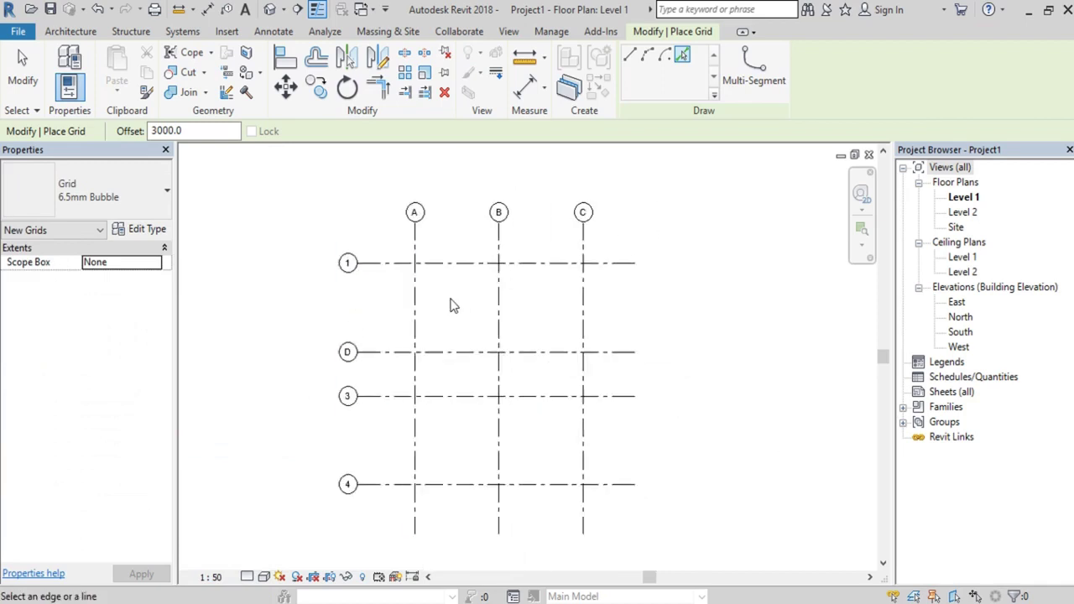
middle_drag(461, 310, 478, 303)
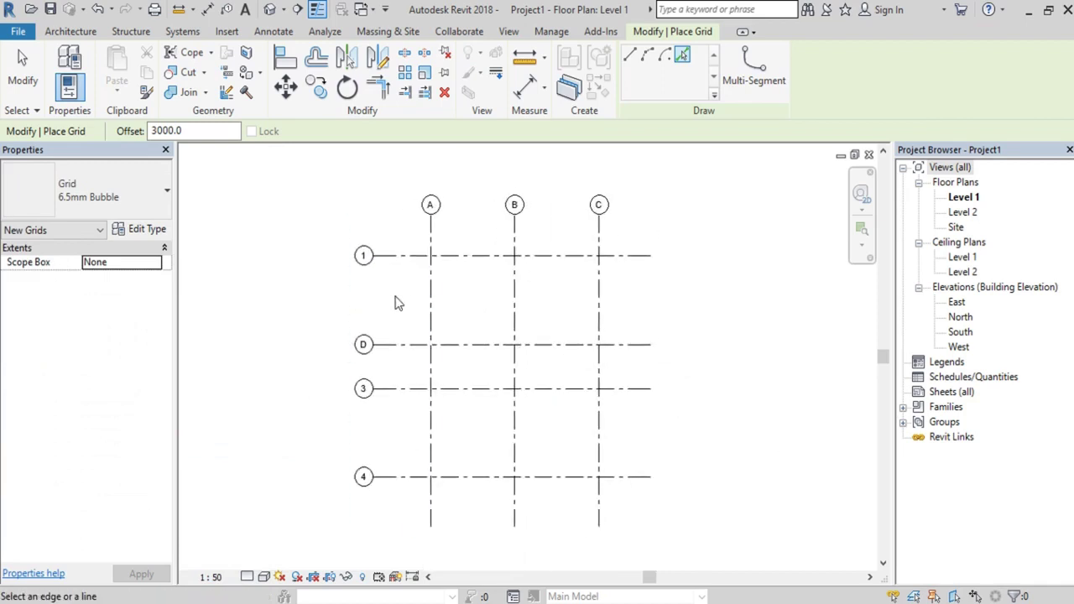
Step: Set up an architectural wall with an unconnected height of 3100 mm and Wall Centerline as its location line
click(71, 34)
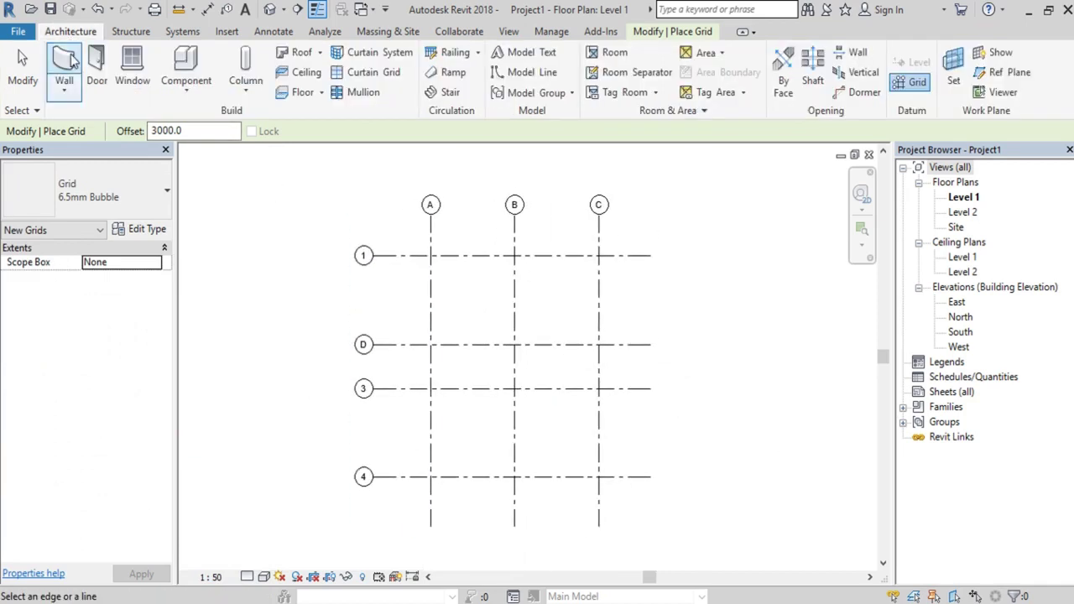
click(70, 93)
click(108, 122)
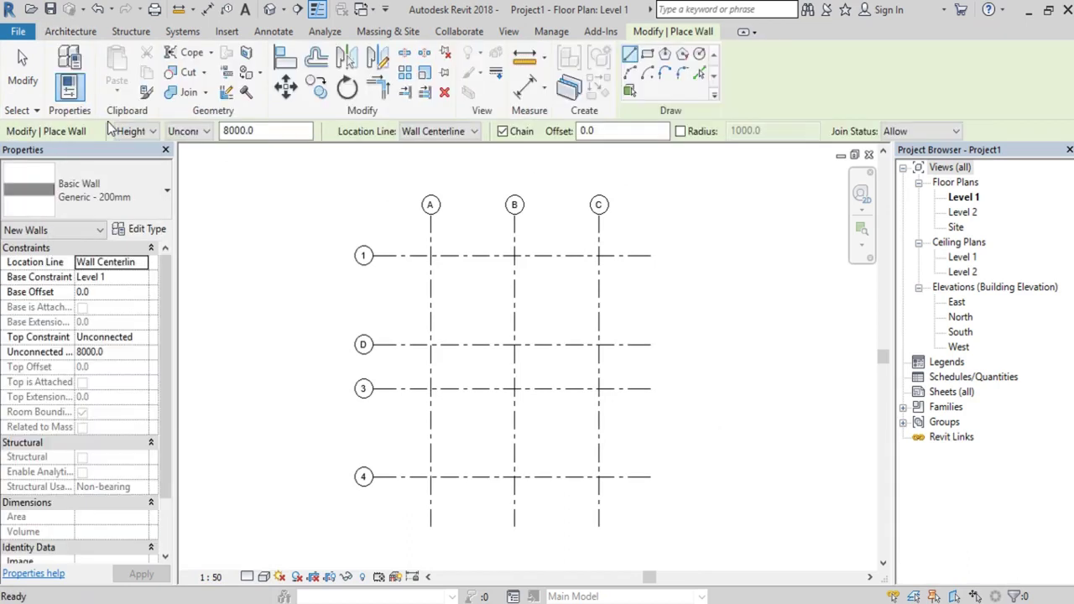
click(205, 133)
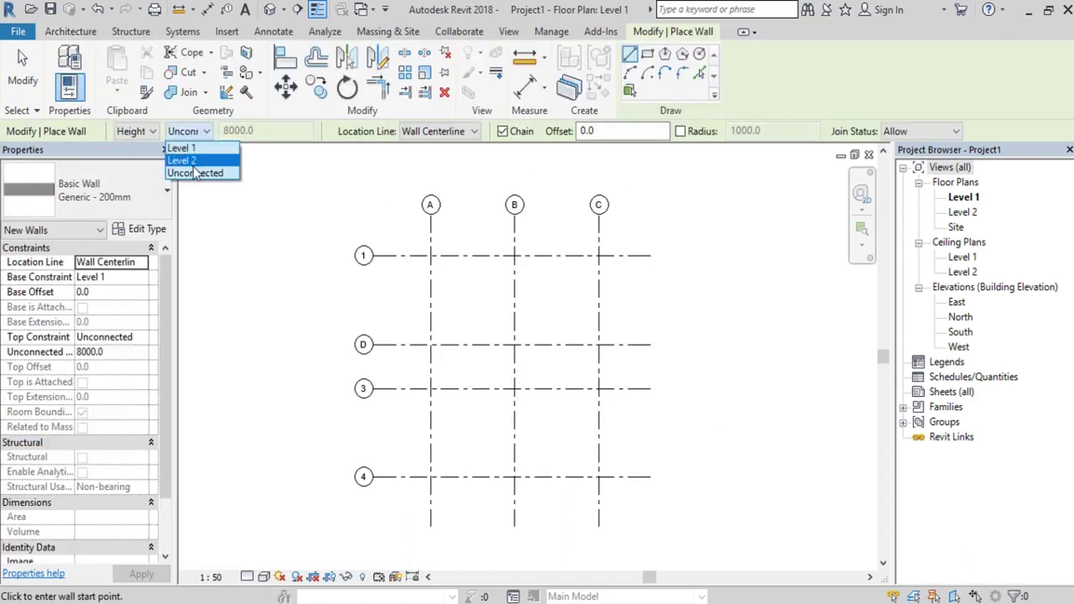
click(194, 173)
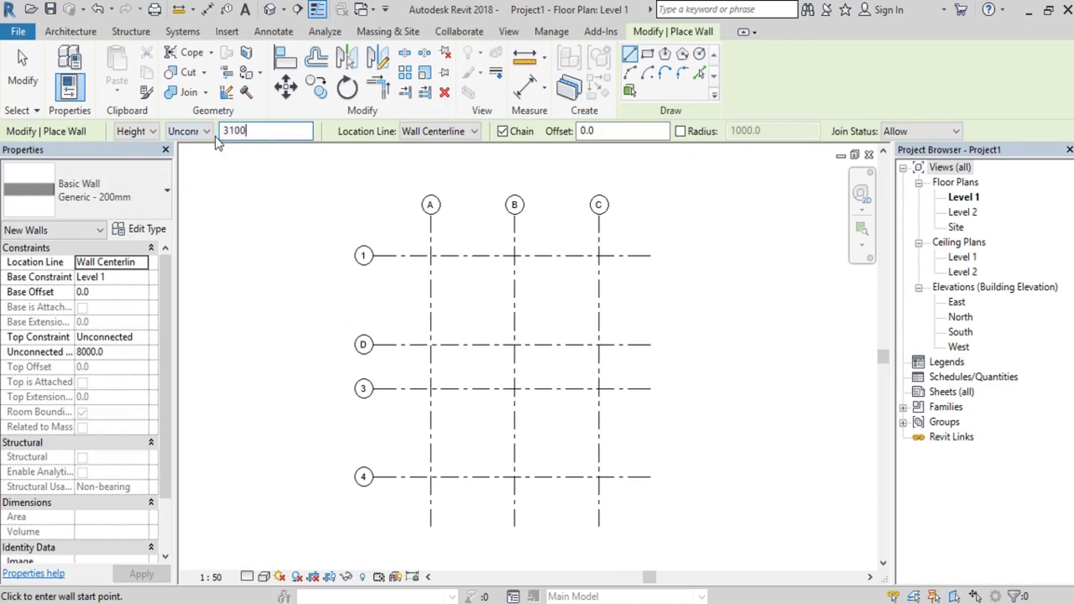
key(Return)
click(471, 134)
click(449, 145)
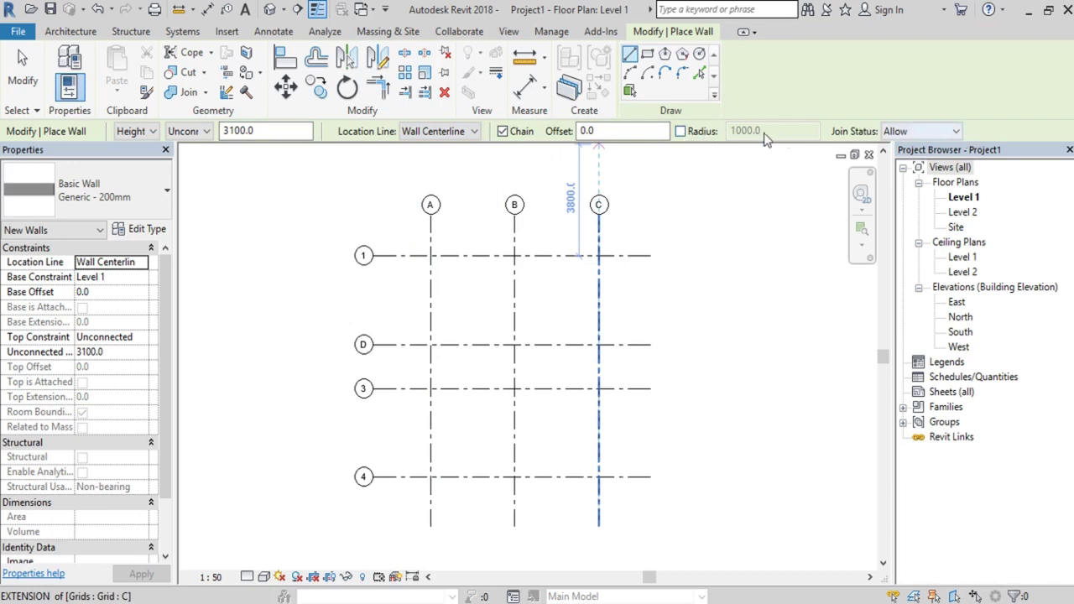
Step: Draw a wall along grid A from its intersection with grid 1 down to grid 4
scroll(429, 264, up, 2)
click(431, 246)
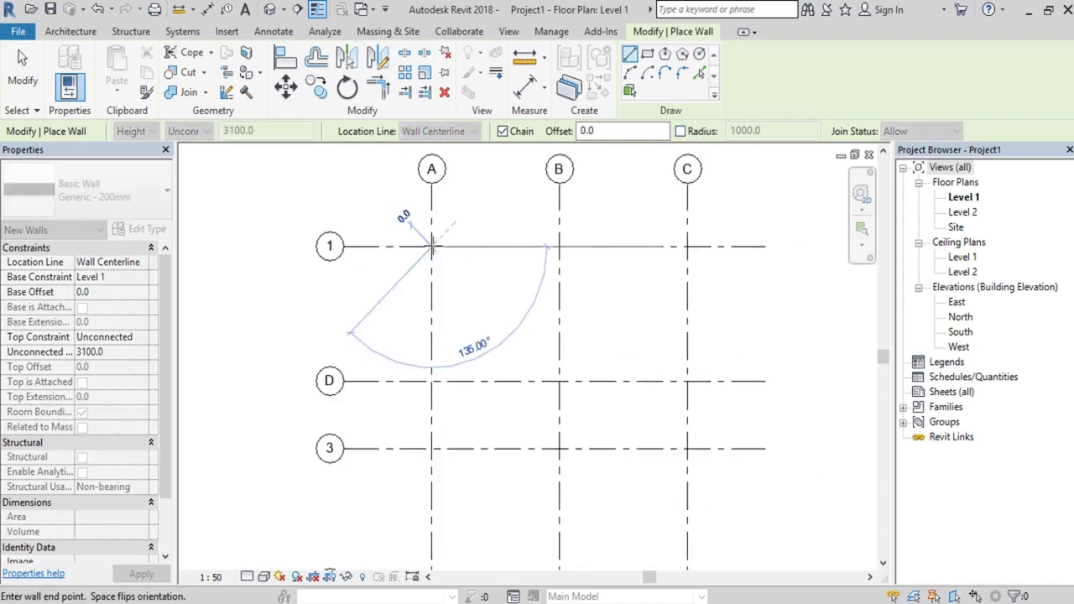
scroll(431, 246, down, 2)
scroll(438, 433, up, 2)
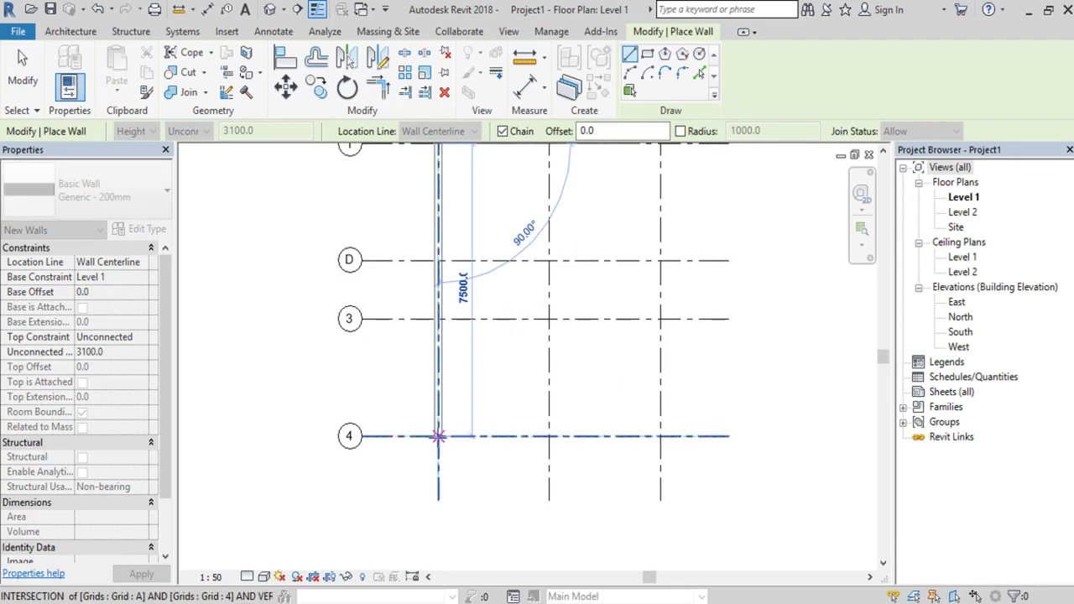
click(438, 436)
Step: Continue the wall chain along grid 4 to grid B, up to grid 3, and back to grid A
scroll(483, 437, down, 1)
scroll(507, 437, up, 1)
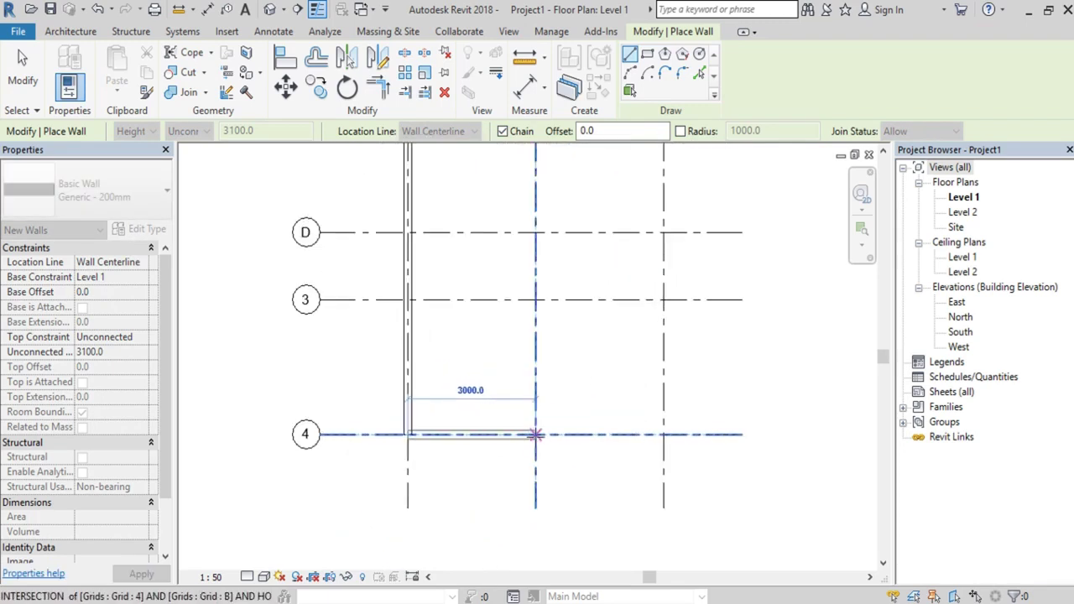
click(535, 435)
scroll(503, 434, up, 2)
click(528, 235)
scroll(527, 235, down, 1)
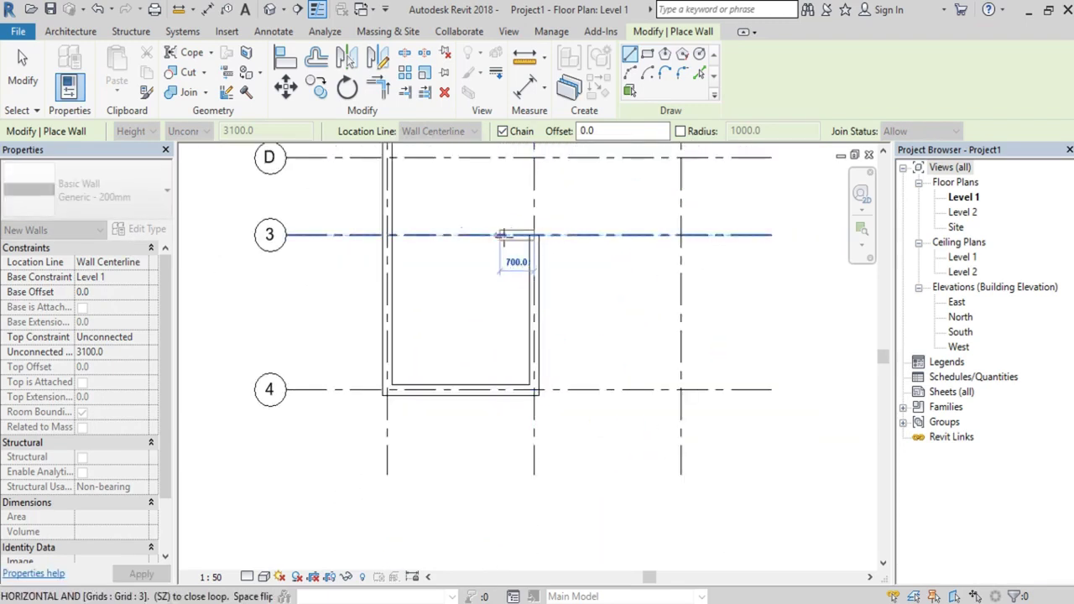
scroll(394, 233, up, 2)
click(367, 237)
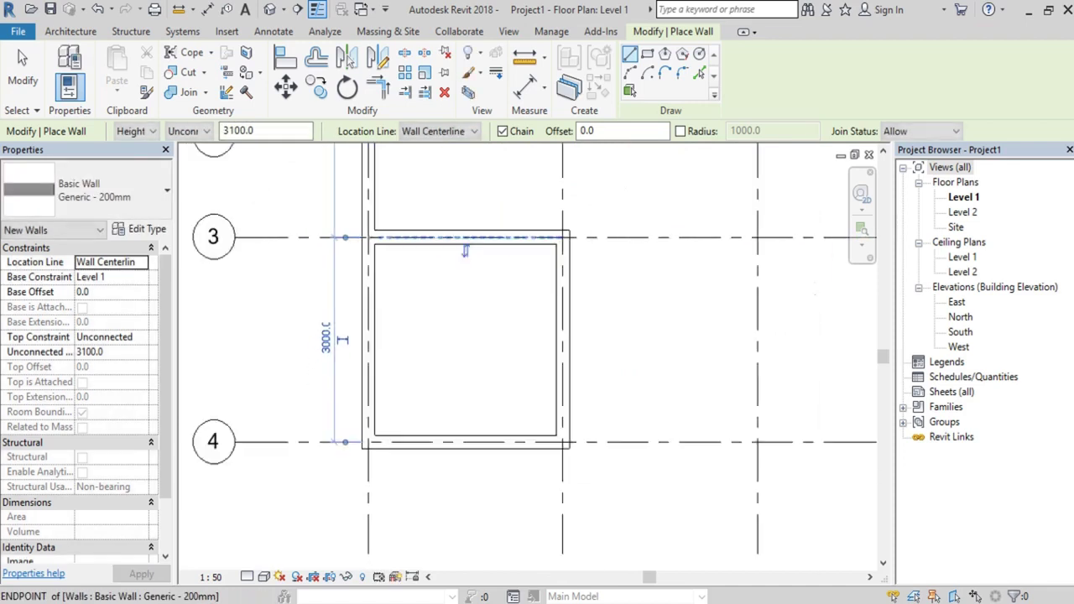
Step: Draw a wall from the grid A and 1 intersection along grid 1 to grid B, continuing down to grid D
scroll(395, 235, down, 2)
middle_drag(395, 235, 415, 389)
scroll(375, 202, up, 1)
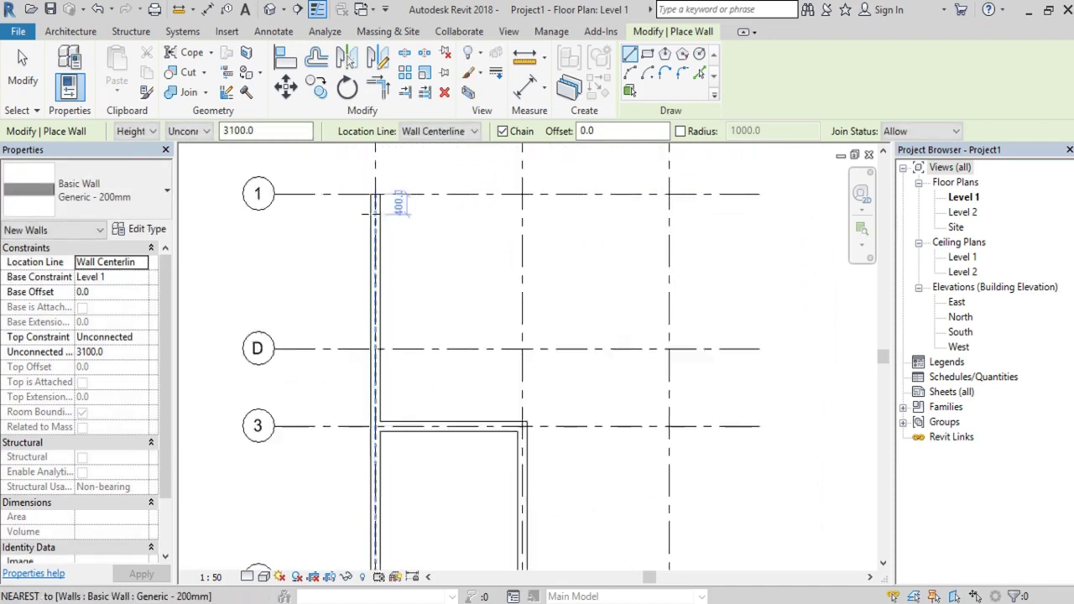
click(375, 195)
scroll(375, 195, up, 1)
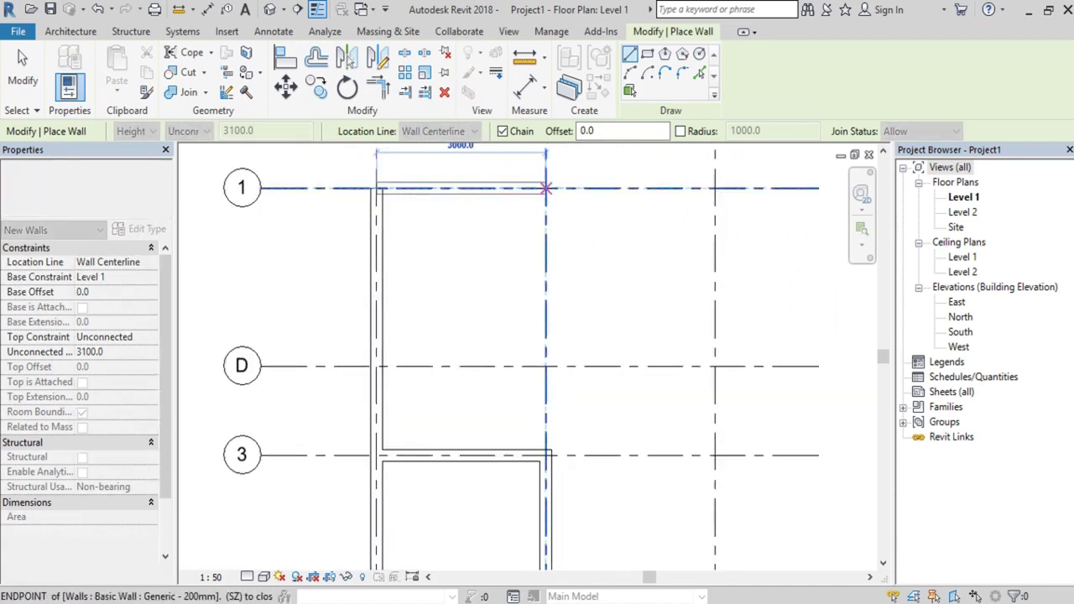
click(546, 188)
scroll(541, 209, down, 1)
scroll(546, 369, up, 2)
click(551, 310)
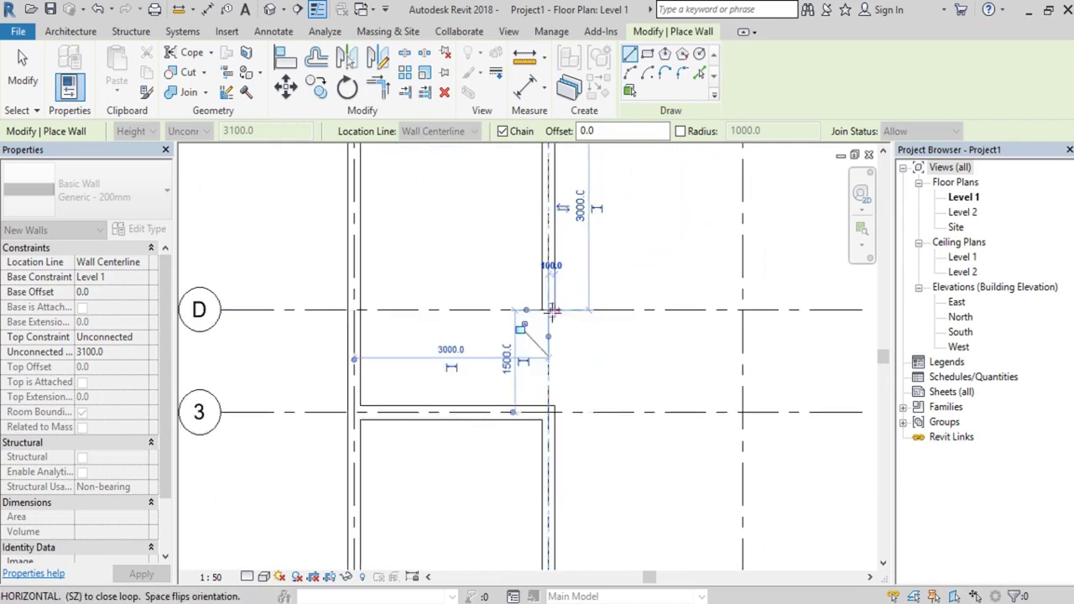
Step: Continue the wall chain along grid D from grid B to the wall on grid A
scroll(537, 310, up, 1)
click(300, 304)
scroll(300, 304, down, 2)
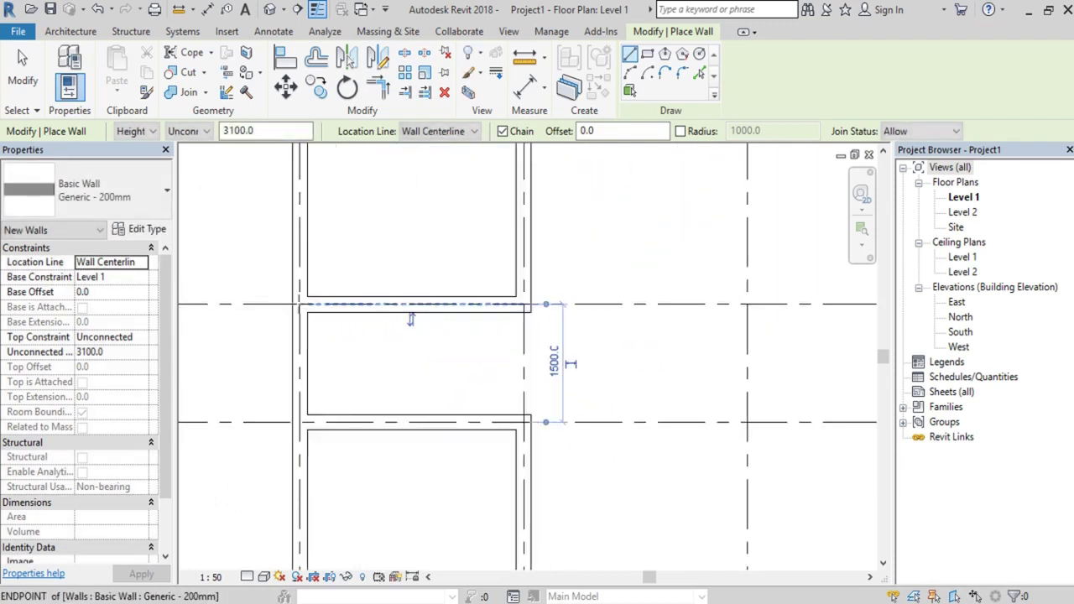
Step: Draw a wall from grid B, about 600 mm below grid 1, across to grid C and about 6000 mm down along grid C
middle_drag(466, 190, 477, 207)
scroll(477, 207, up, 1)
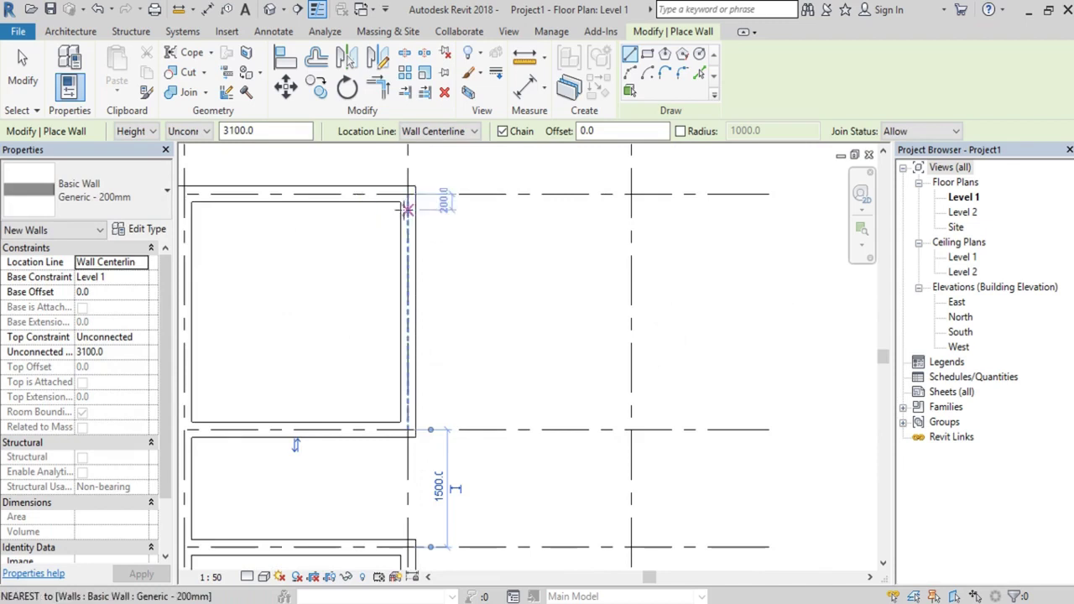
click(406, 243)
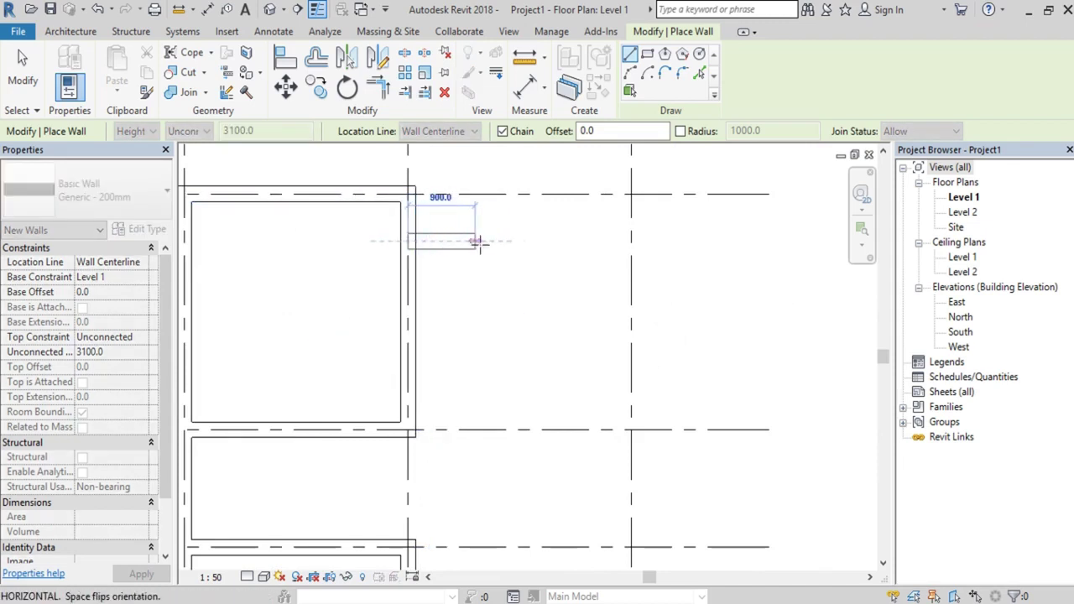
click(631, 242)
scroll(630, 242, down, 2)
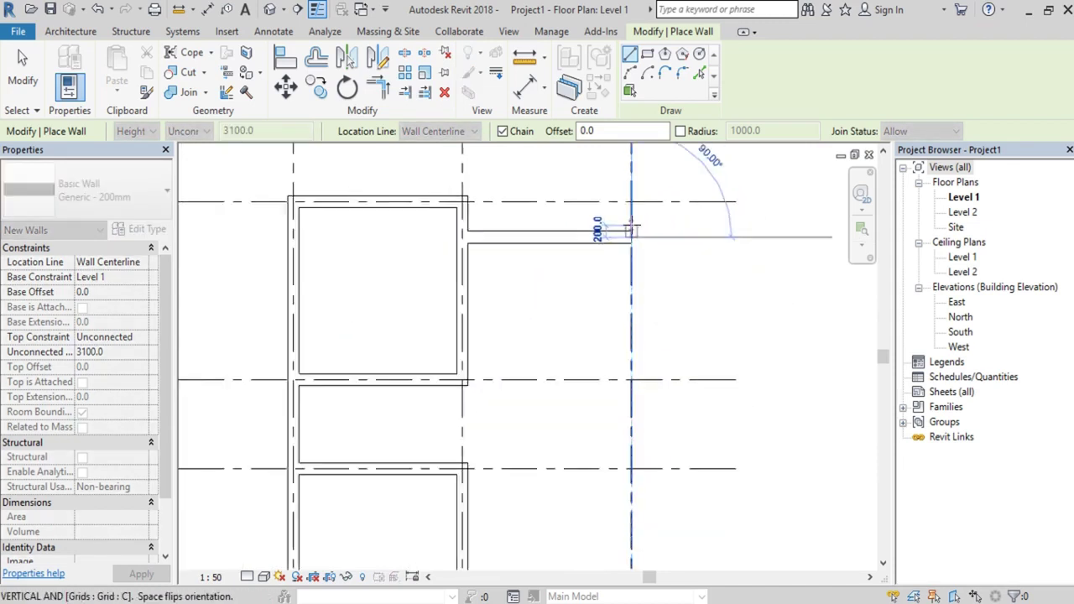
scroll(631, 489, up, 1)
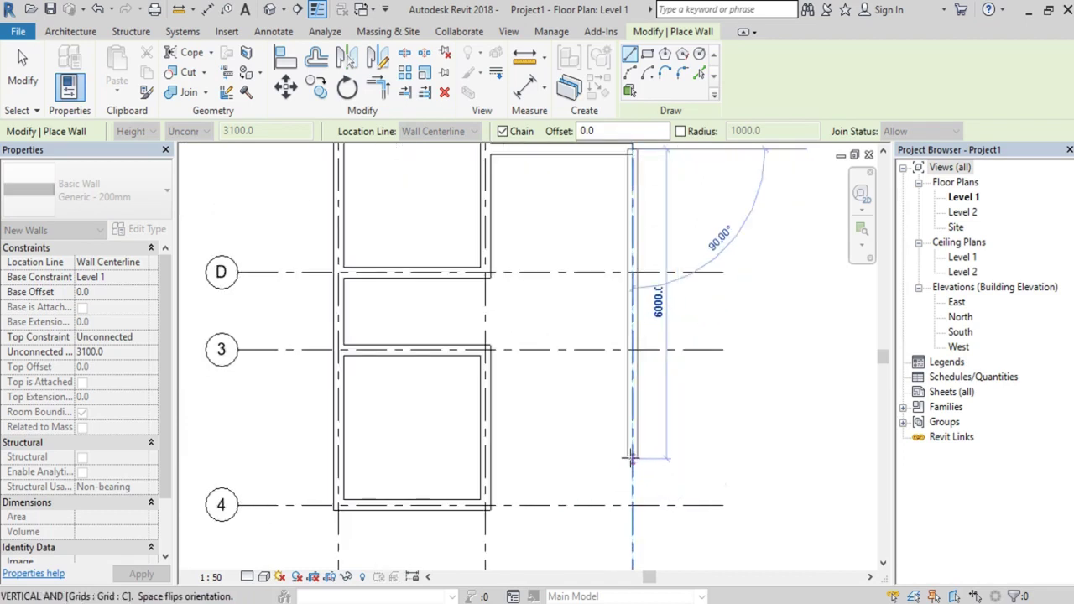
click(633, 454)
key(Escape)
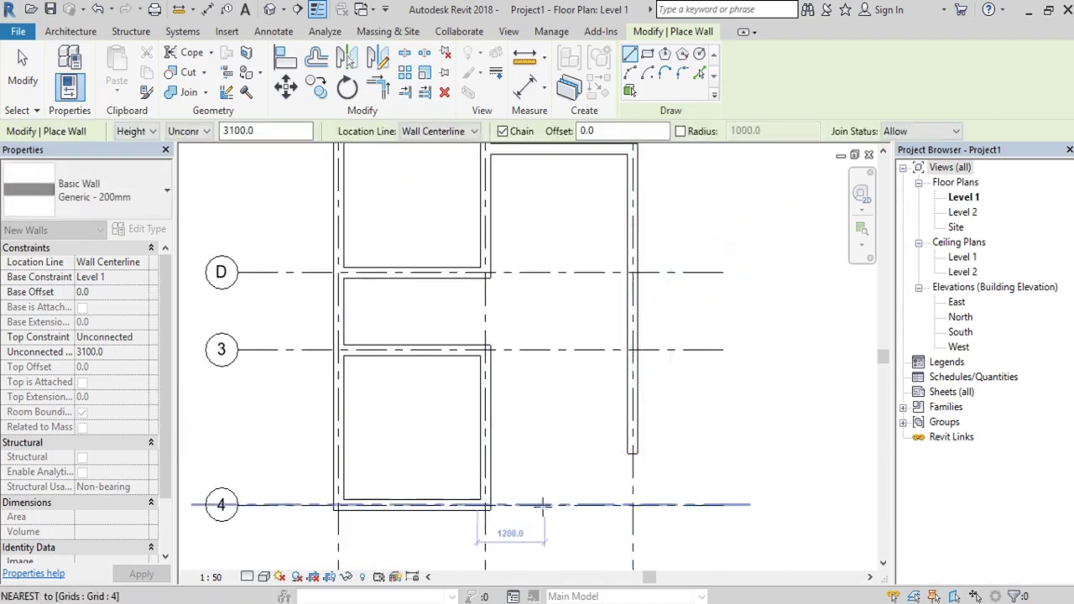
Step: Draw a wall from grid B to grid C, about 500 mm above grid 4, closing the large room, and end wall placement
scroll(562, 446, up, 3)
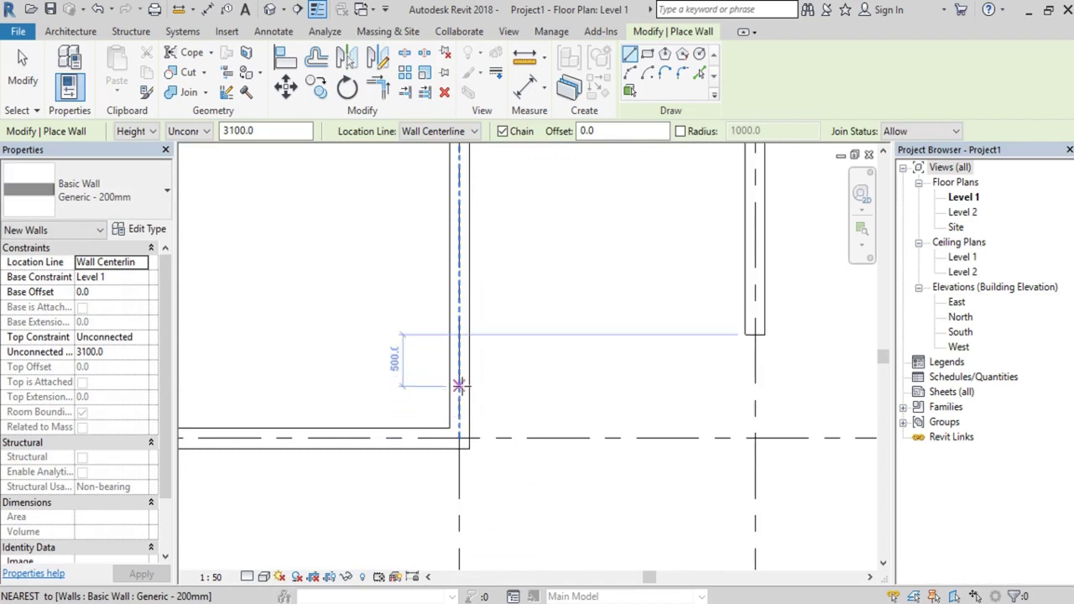
click(459, 388)
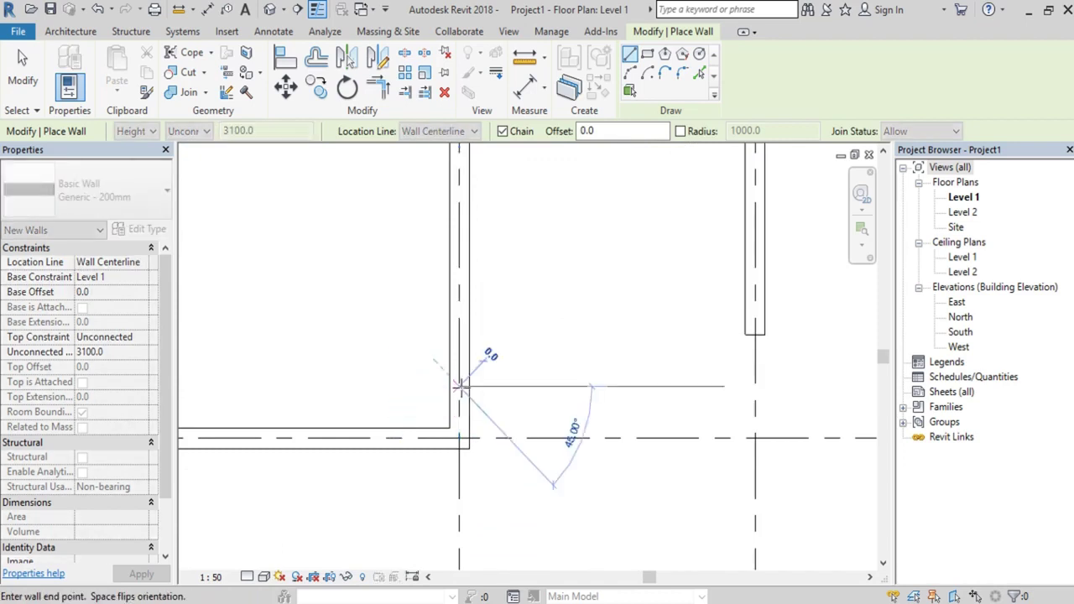
scroll(462, 386, down, 1)
click(682, 387)
scroll(679, 378, down, 1)
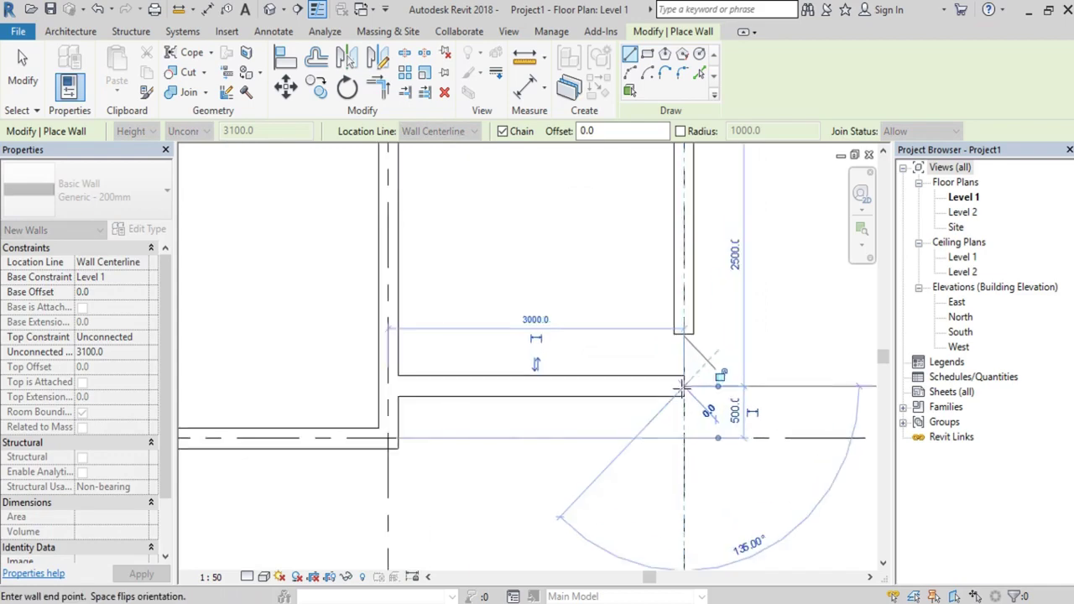
key(Escape)
scroll(611, 293, down, 2)
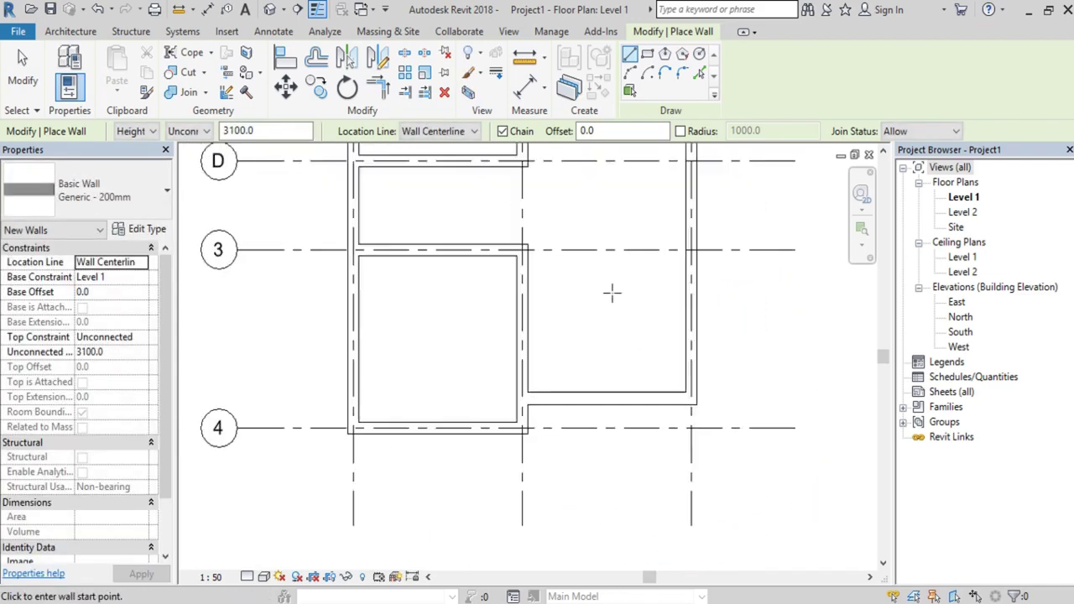
key(Escape)
middle_drag(724, 331, 611, 298)
scroll(612, 299, down, 1)
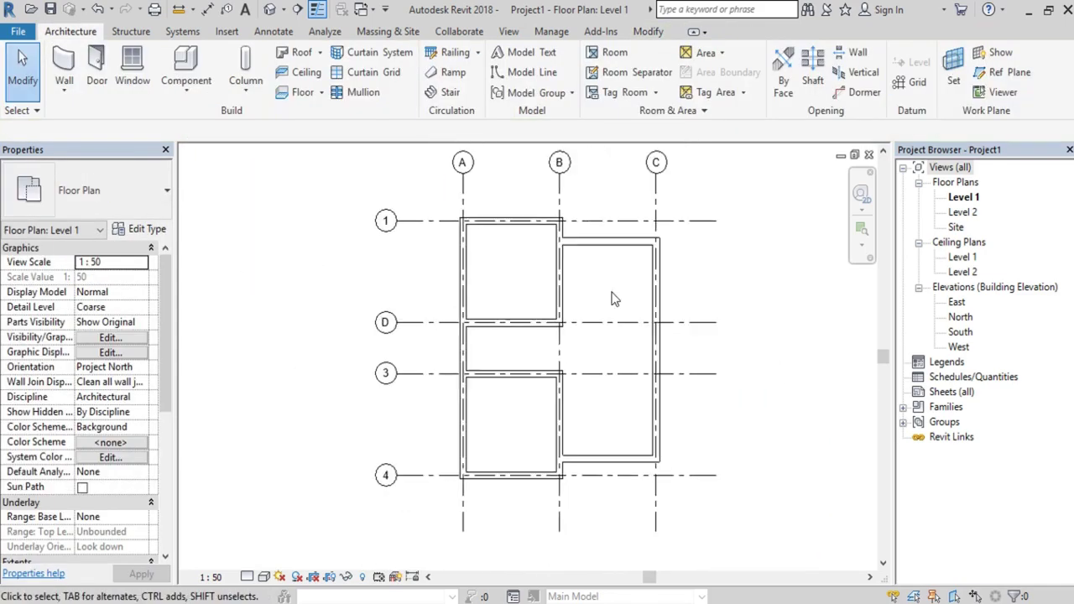
scroll(690, 307, up, 1)
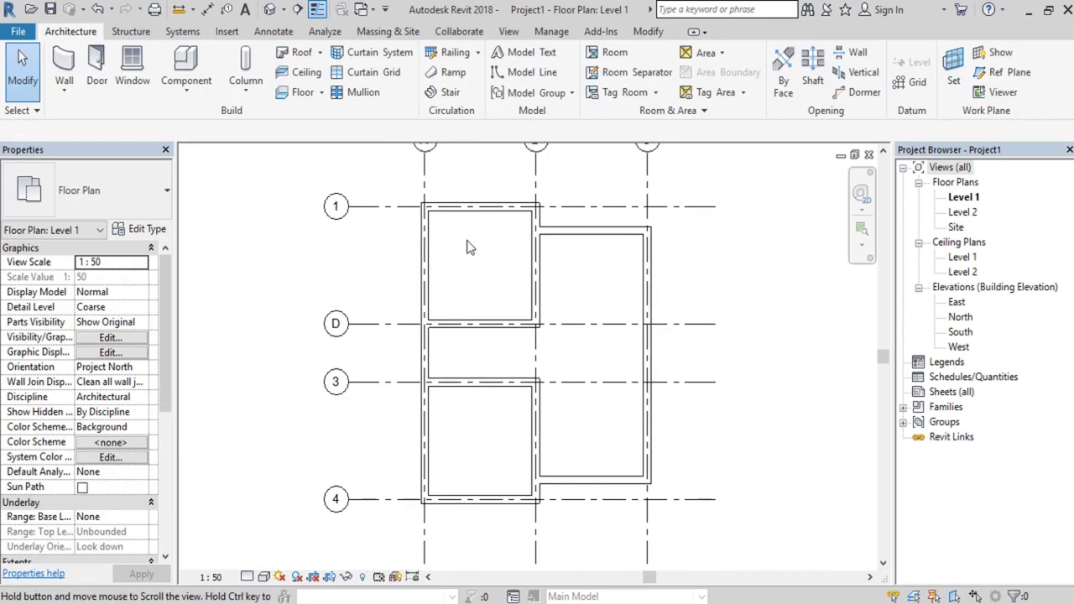
middle_drag(469, 247, 475, 300)
scroll(475, 301, up, 1)
scroll(475, 301, up, 1)
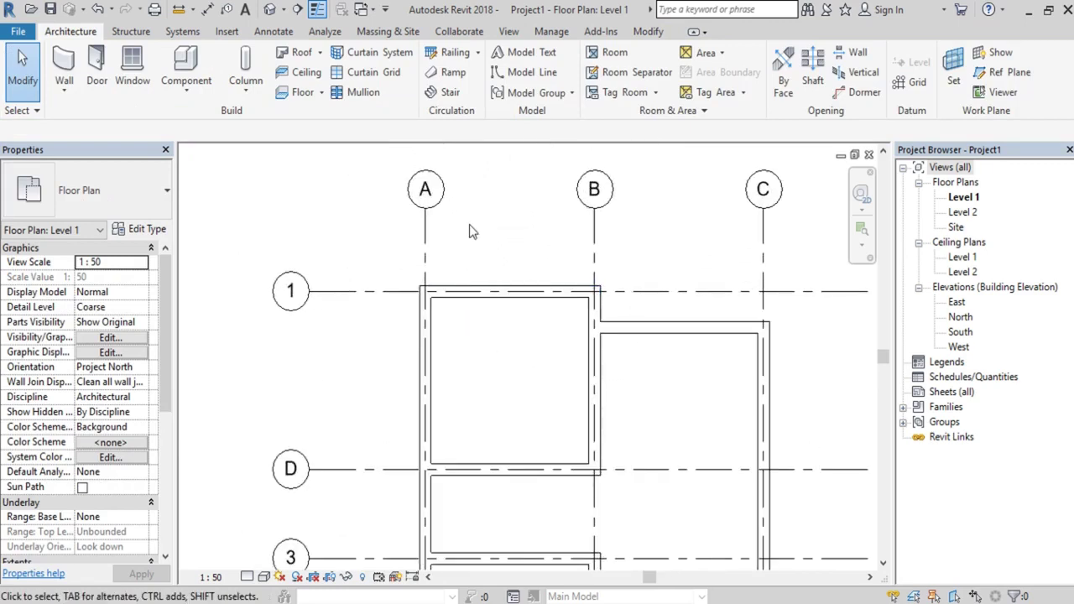
key(d)
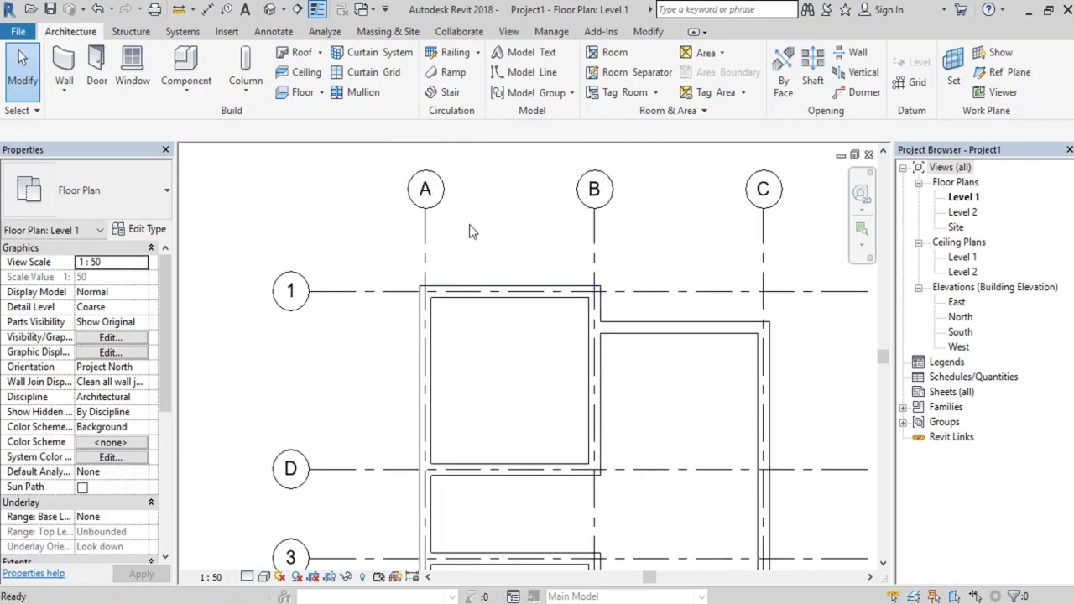
key(i)
click(425, 278)
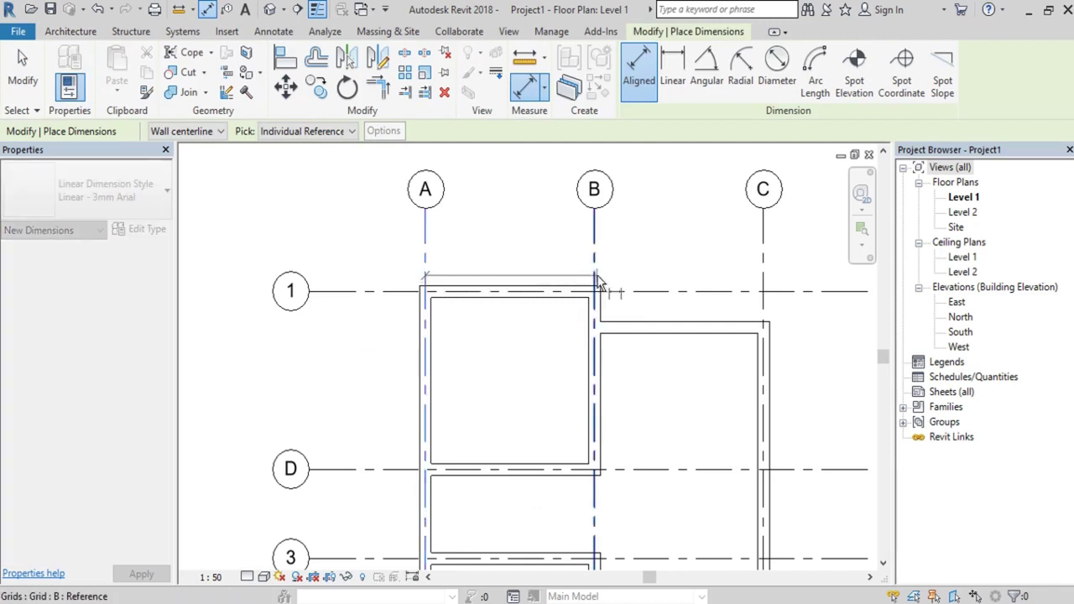
click(598, 282)
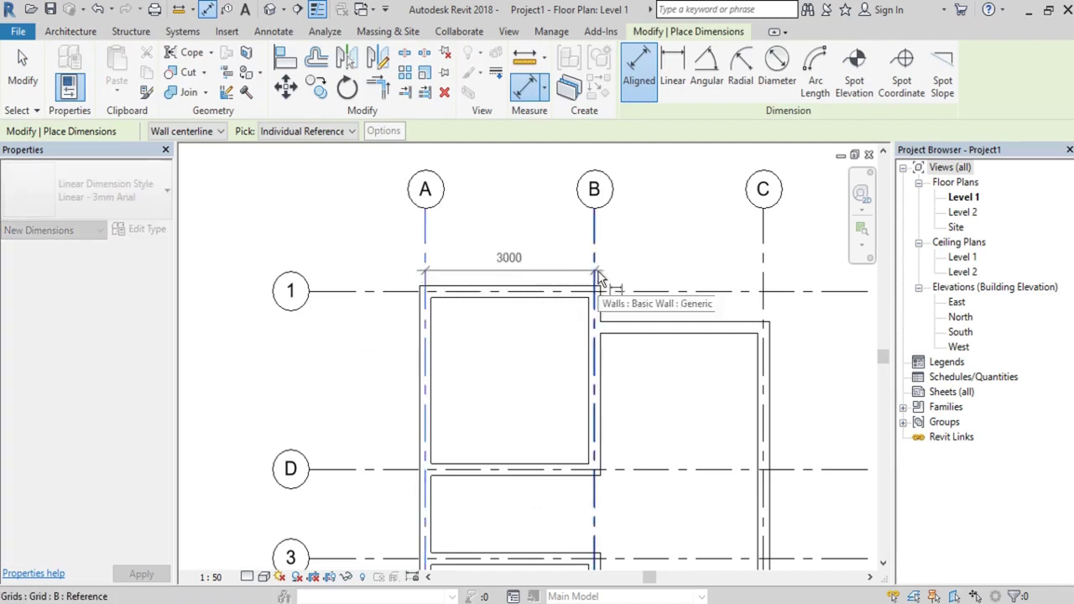
click(763, 239)
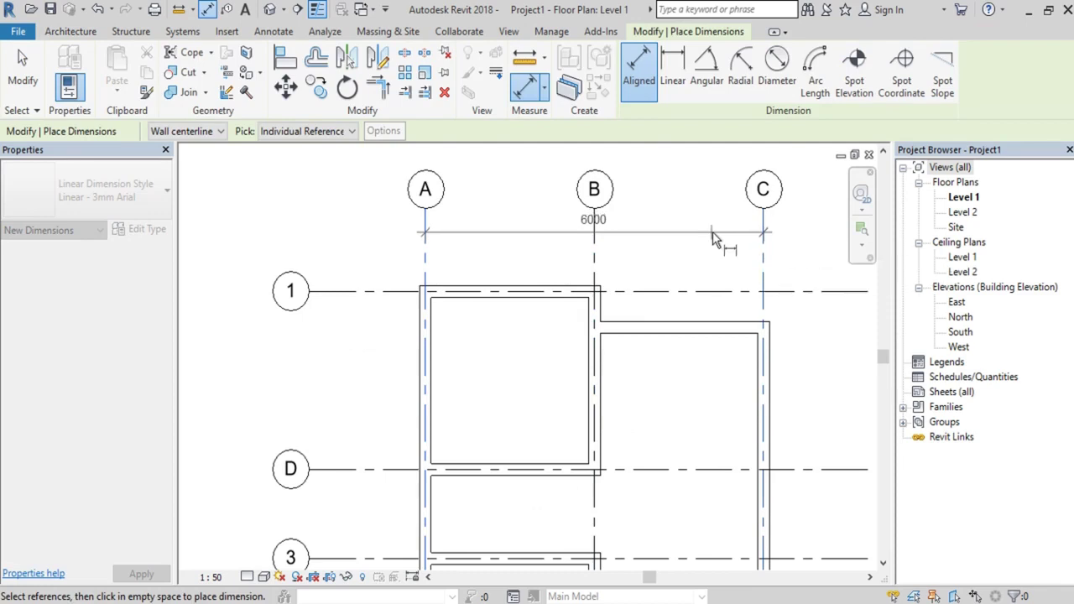
key(Escape)
Step: Place a continuous aligned dimension across grids A, B and C, just below their bubbles
click(425, 245)
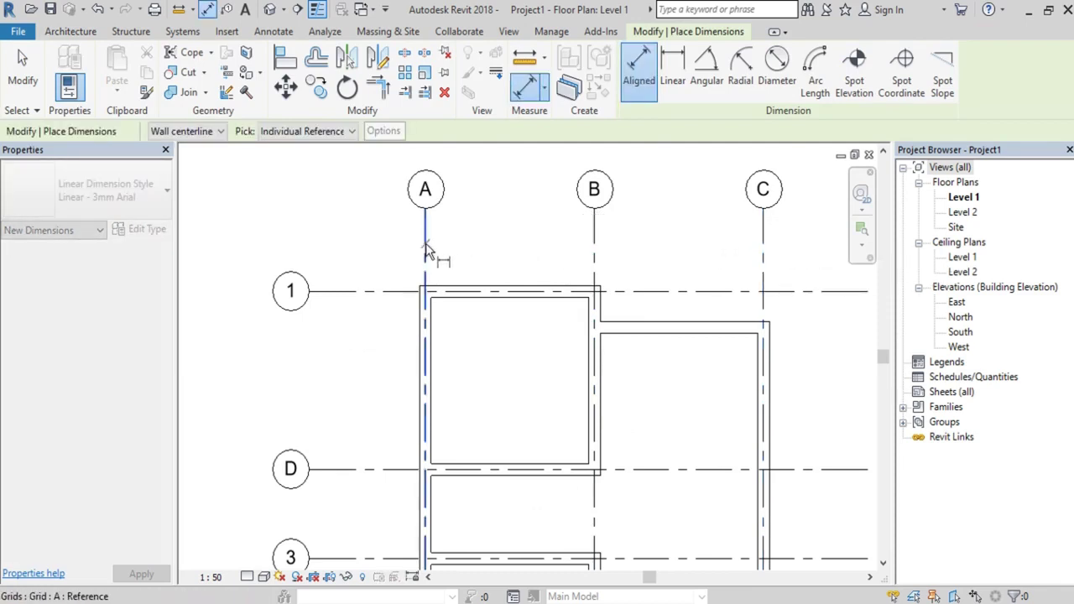
click(594, 252)
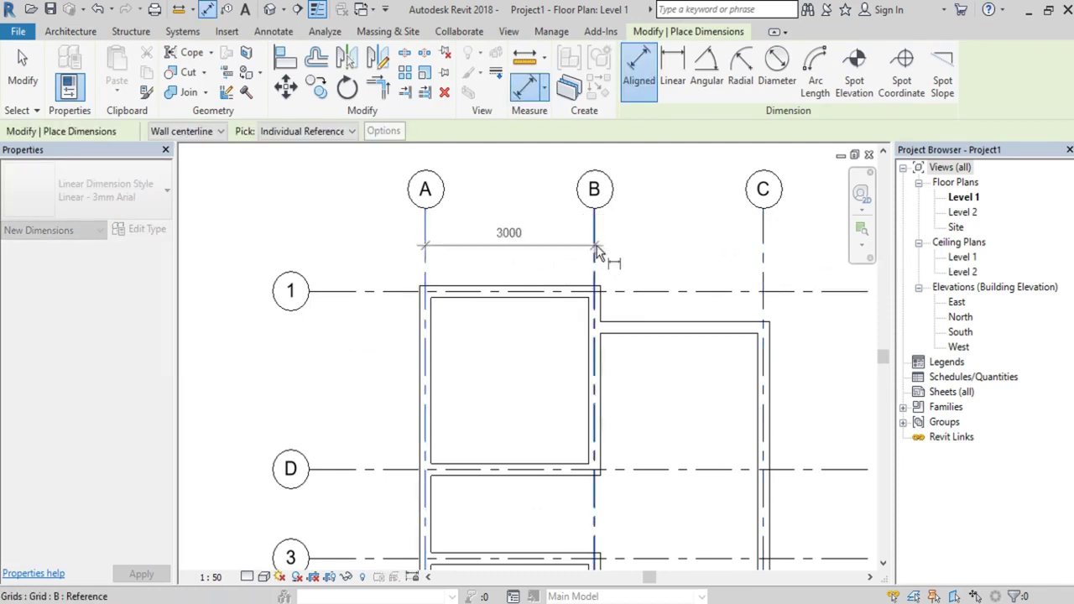
click(762, 243)
click(710, 230)
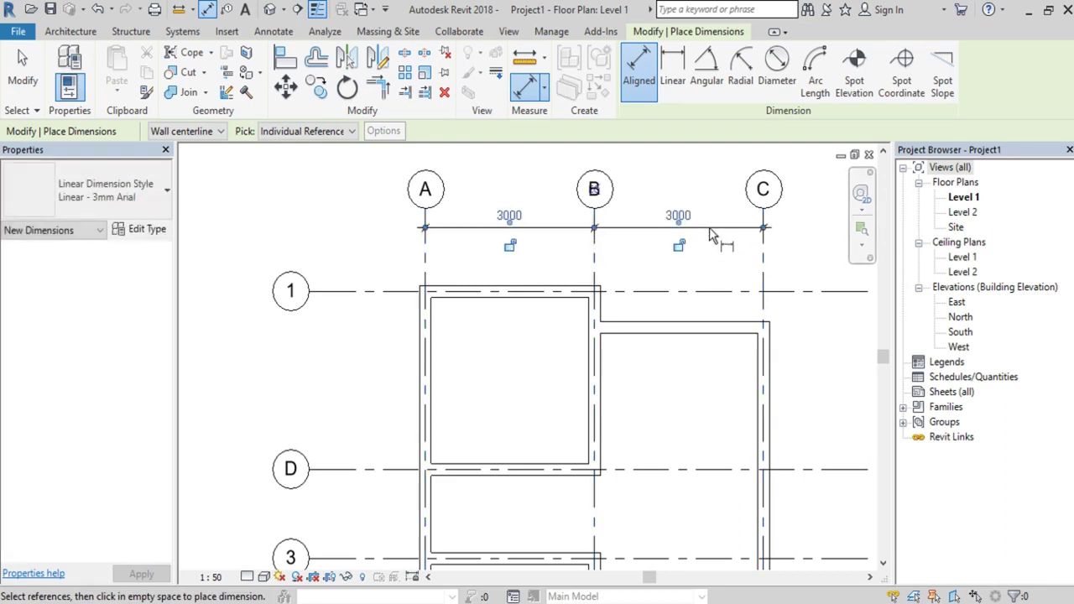
key(Escape)
key(Escape)
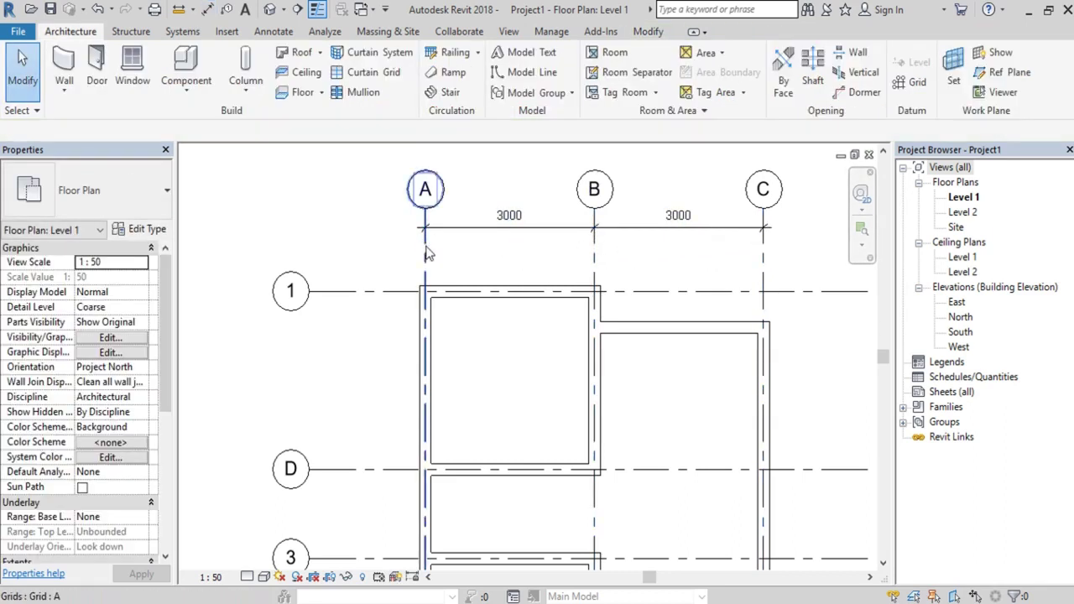
Step: Shorten the upper ends of grids A, B and C so their bubbles sit closer to the building
click(425, 240)
drag(425, 209, 425, 250)
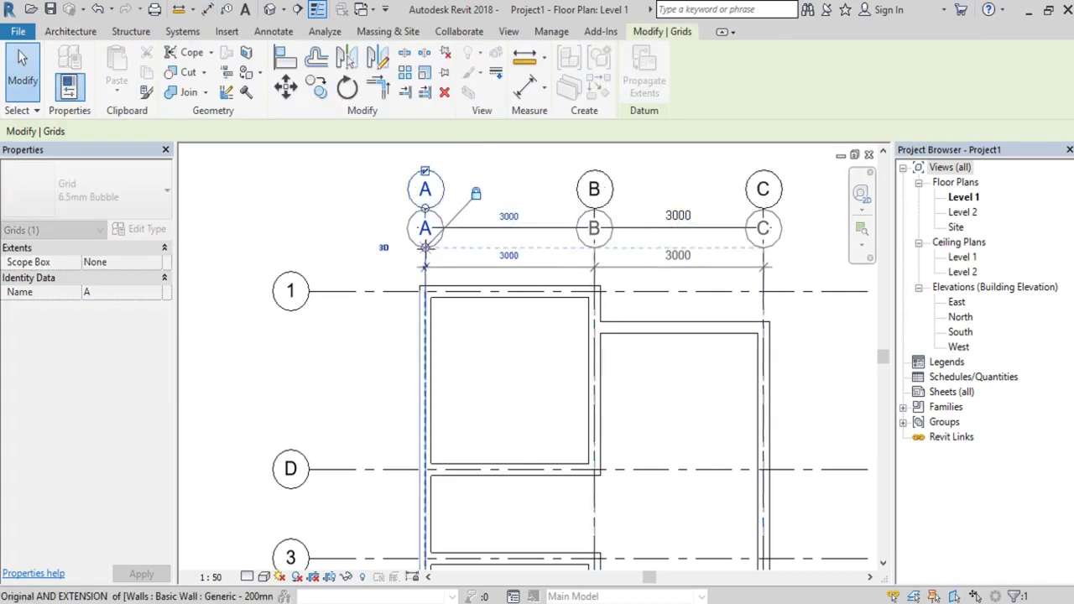
key(Escape)
Step: Place a continuous aligned dimension across grids 4, 3, D and 1, beside their bubbles
scroll(436, 276, up, 1)
scroll(436, 275, down, 3)
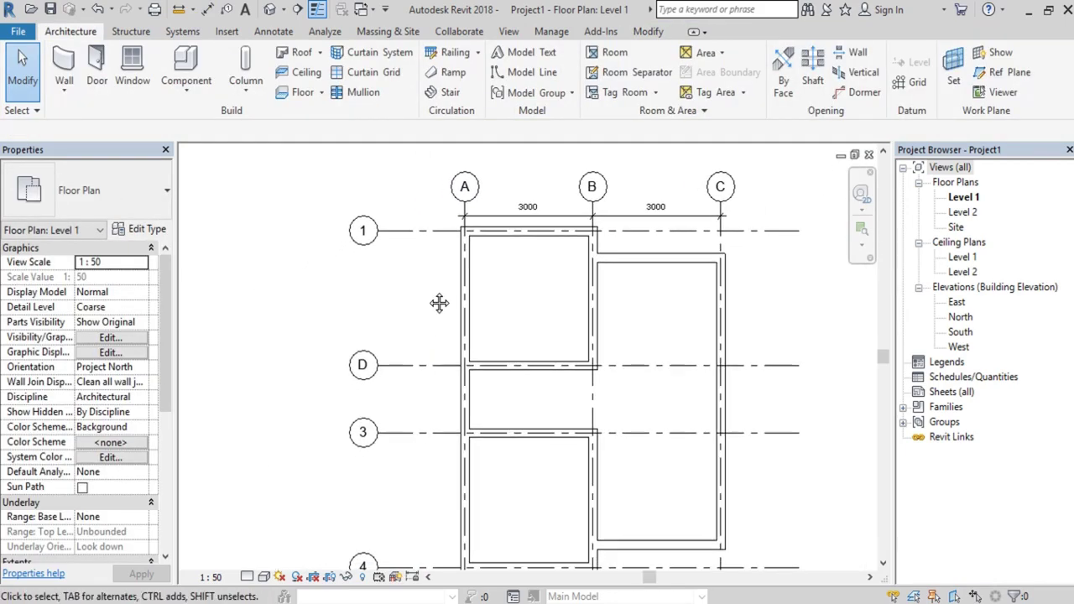
key(d)
key(i)
scroll(427, 297, down, 1)
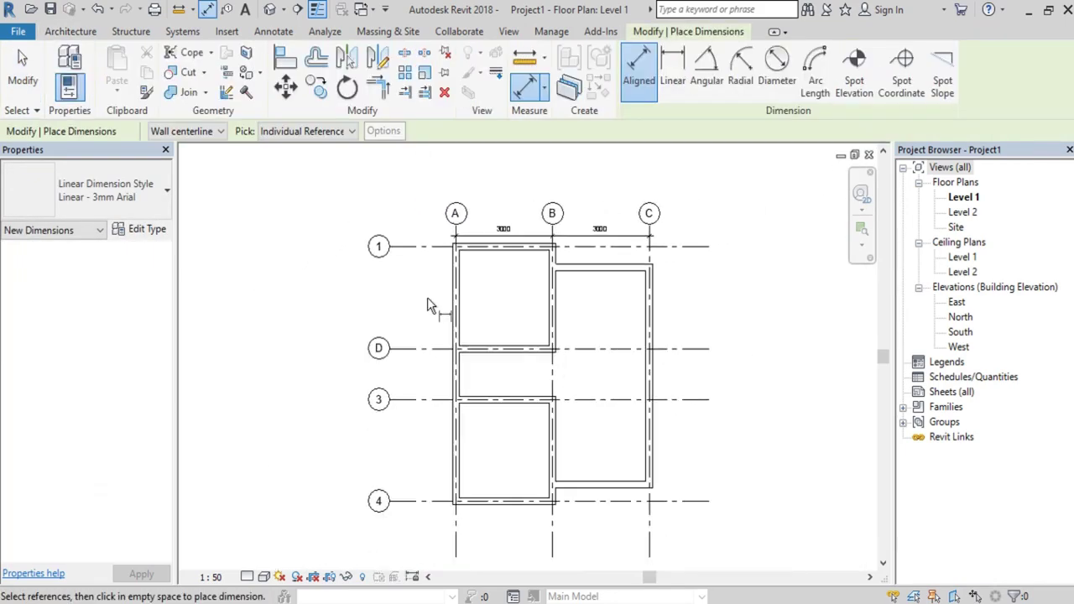
click(423, 496)
click(433, 400)
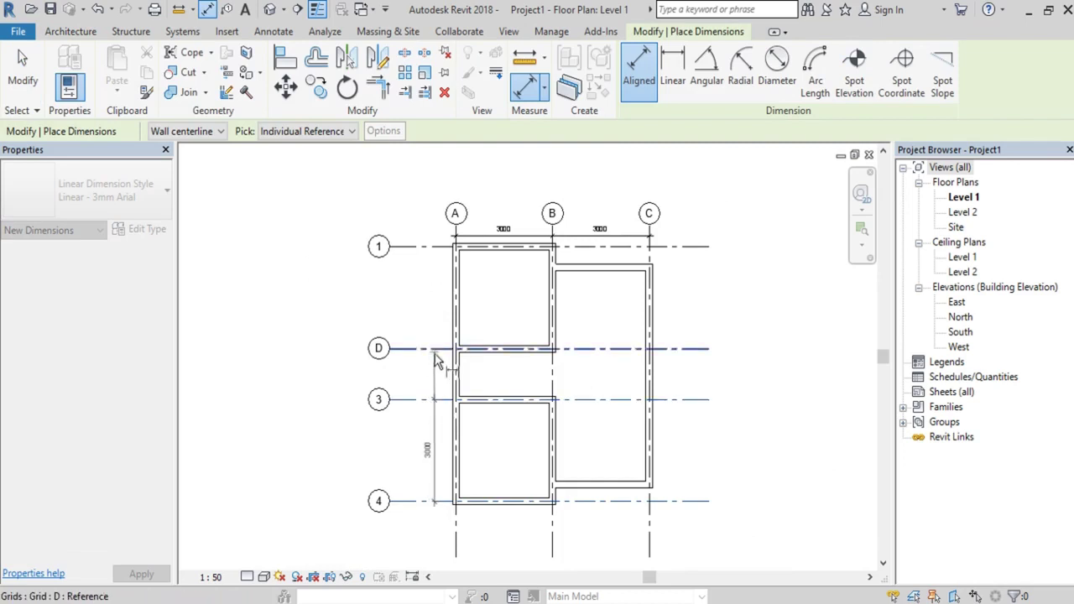
click(436, 348)
click(427, 247)
scroll(410, 444, up, 2)
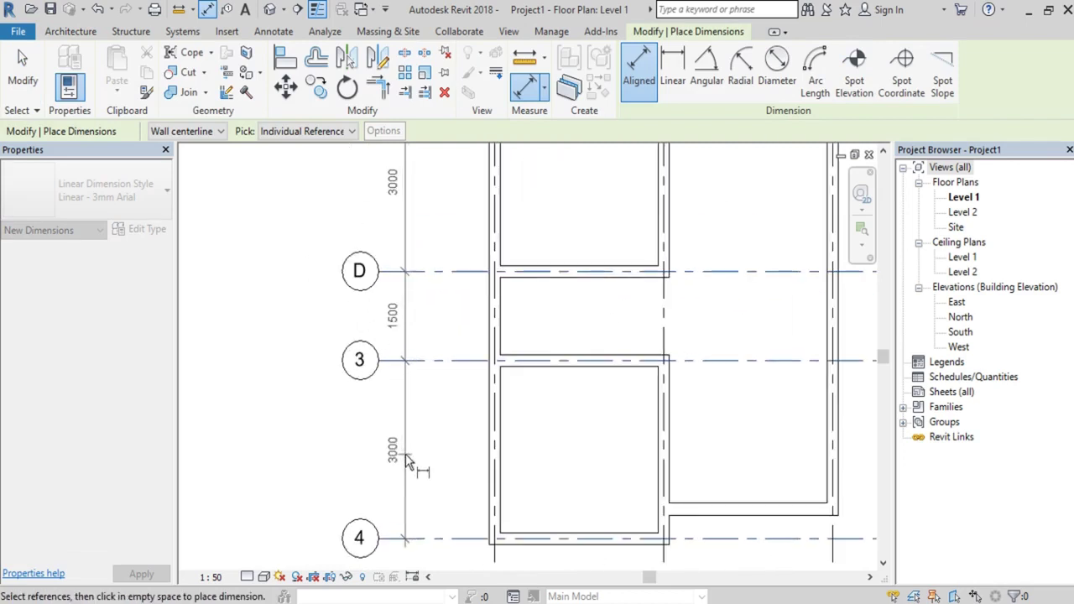
click(406, 442)
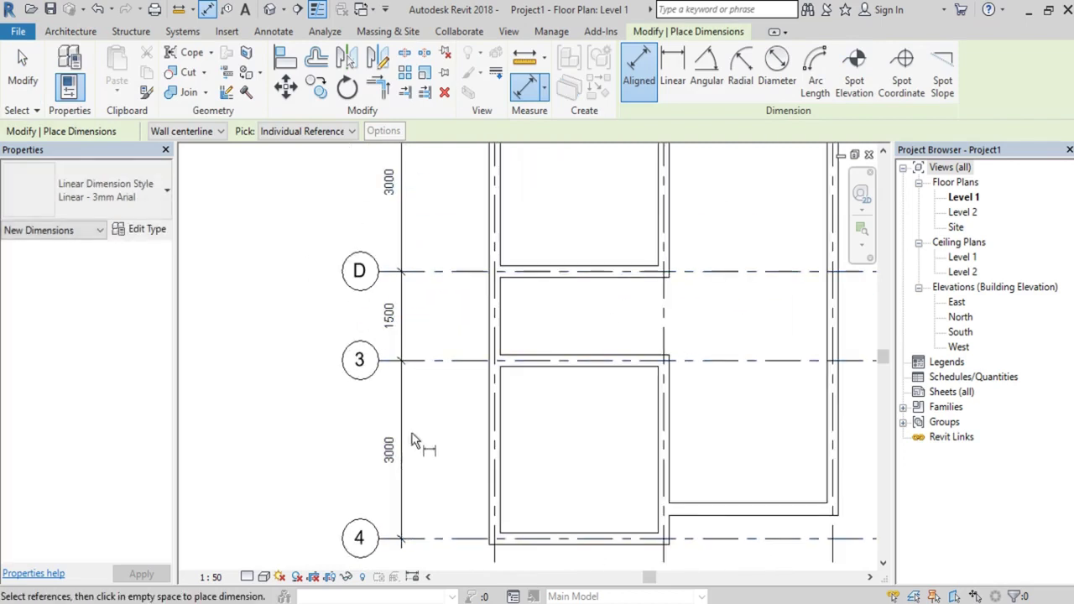
key(Escape)
key(Escape)
Step: Shorten both ends of horizontal grids 1, D, 3 and 4 so they end closer to the building
click(450, 364)
drag(378, 361, 438, 360)
key(Escape)
scroll(438, 362, down, 2)
middle_drag(570, 286, 499, 309)
click(728, 216)
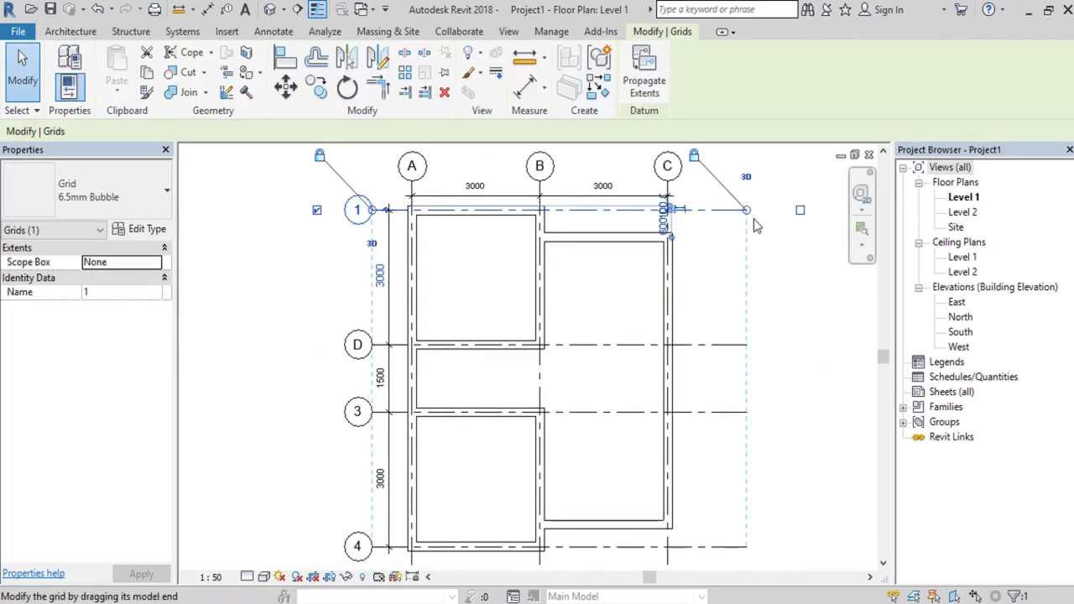
drag(747, 210, 688, 210)
key(Escape)
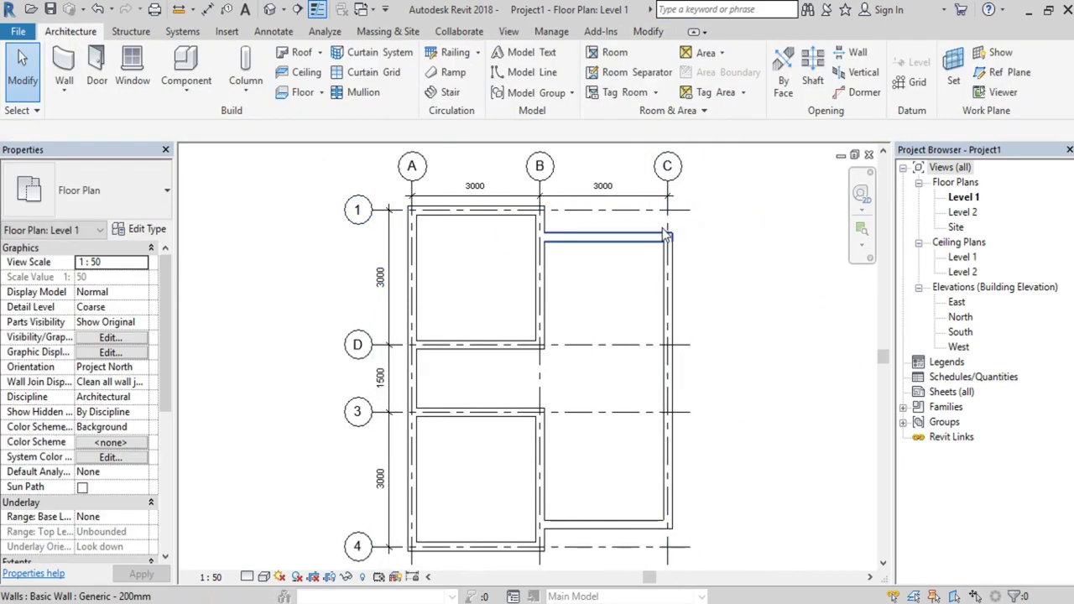
Step: Place tagged rooms in the space between grids 3 and 4, the one between grids 1 and D, and the large space between grids B and C
scroll(657, 268, down, 1)
scroll(657, 269, up, 2)
middle_drag(621, 350, 583, 377)
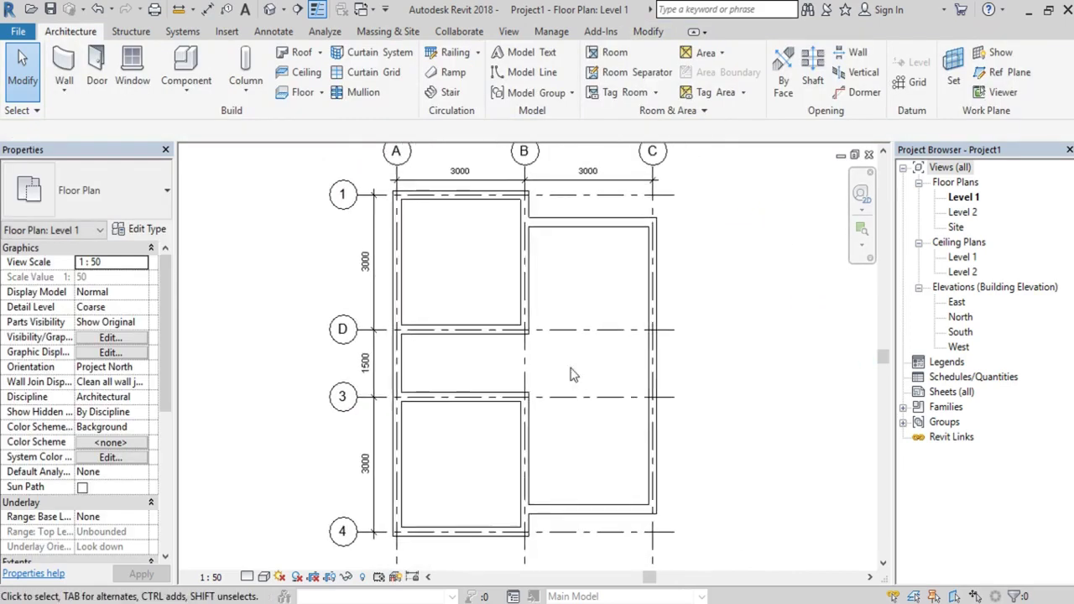
click(607, 53)
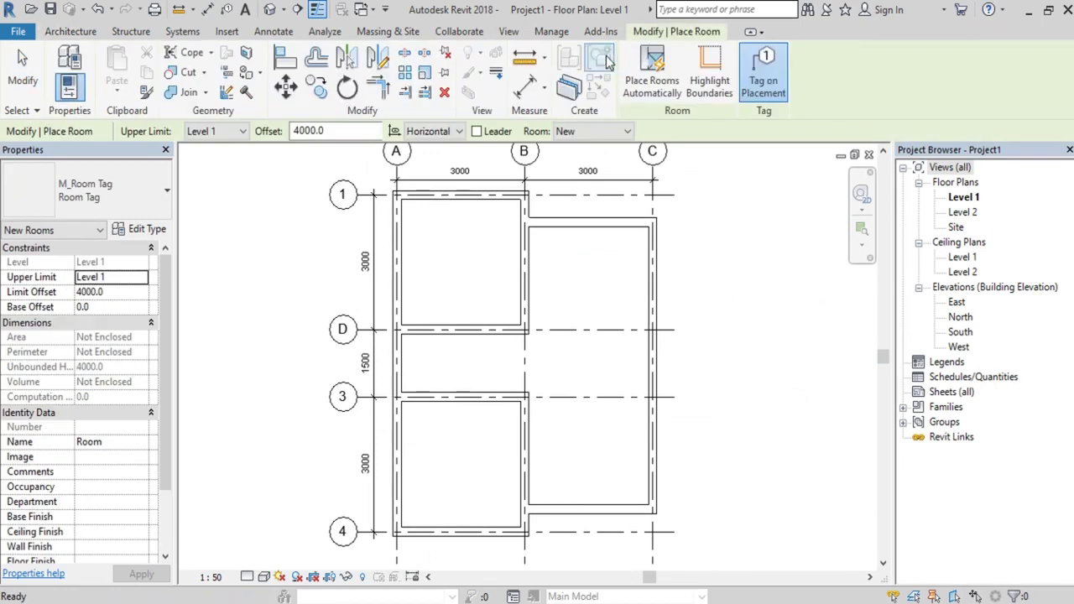
click(467, 476)
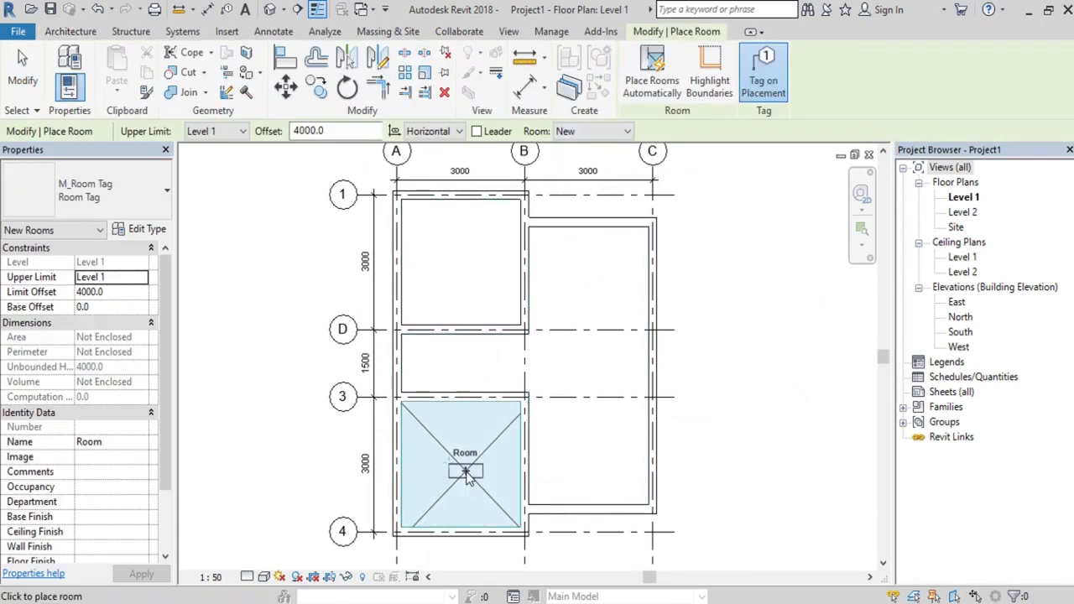
scroll(466, 477, up, 1)
click(453, 243)
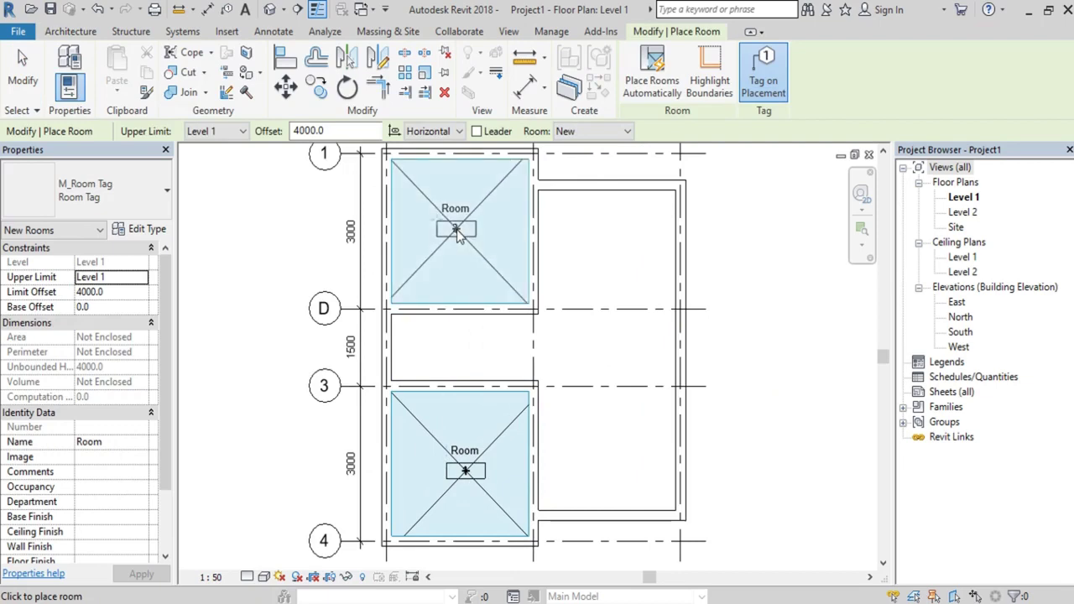
scroll(470, 256, up, 1)
click(624, 361)
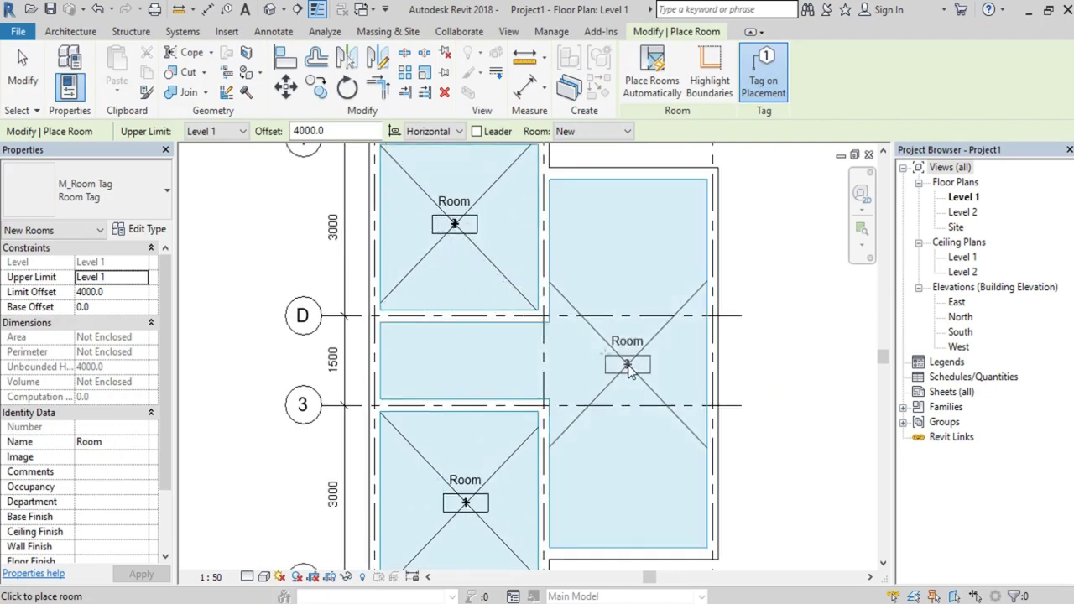
scroll(623, 365, up, 2)
scroll(619, 386, down, 1)
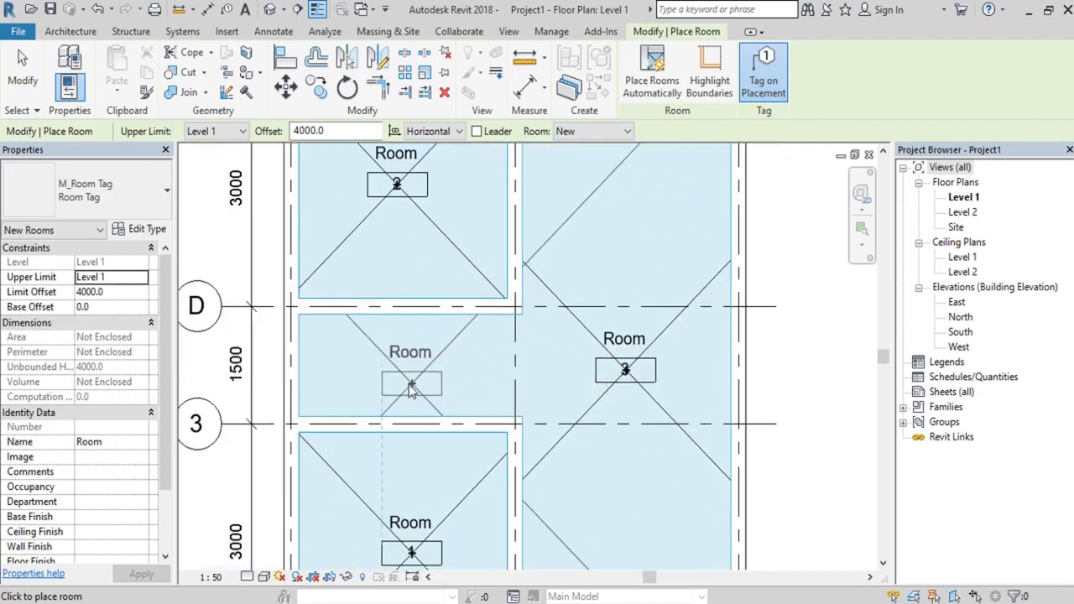
Step: Draw a vertical Generic - 200mm wall from the midpoint of the grid D wall down to the grid 3 wall
scroll(475, 376, down, 2)
key(Escape)
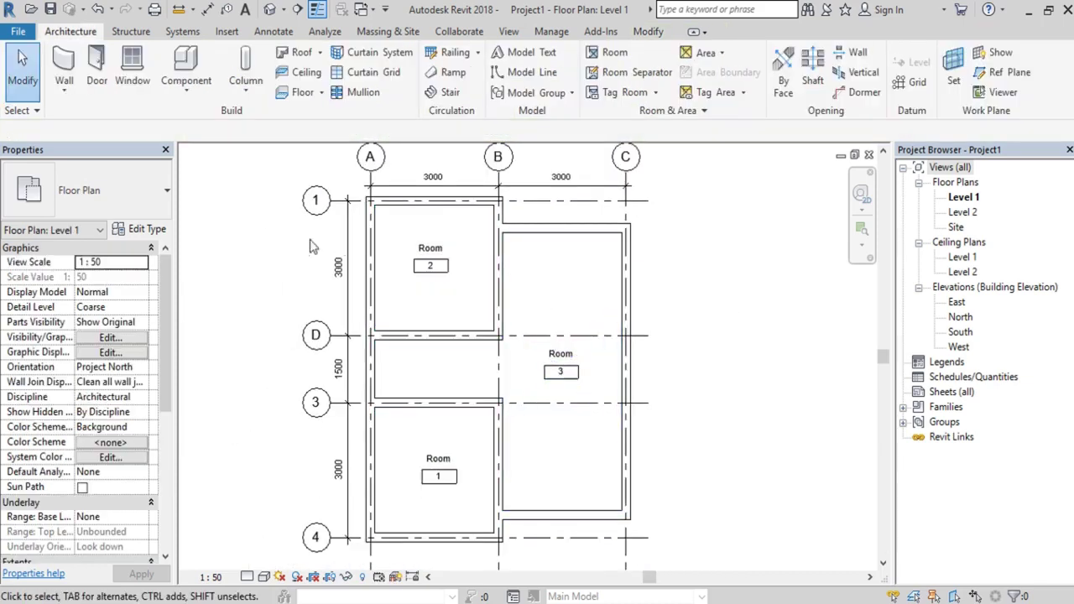
middle_drag(277, 281, 288, 283)
click(65, 82)
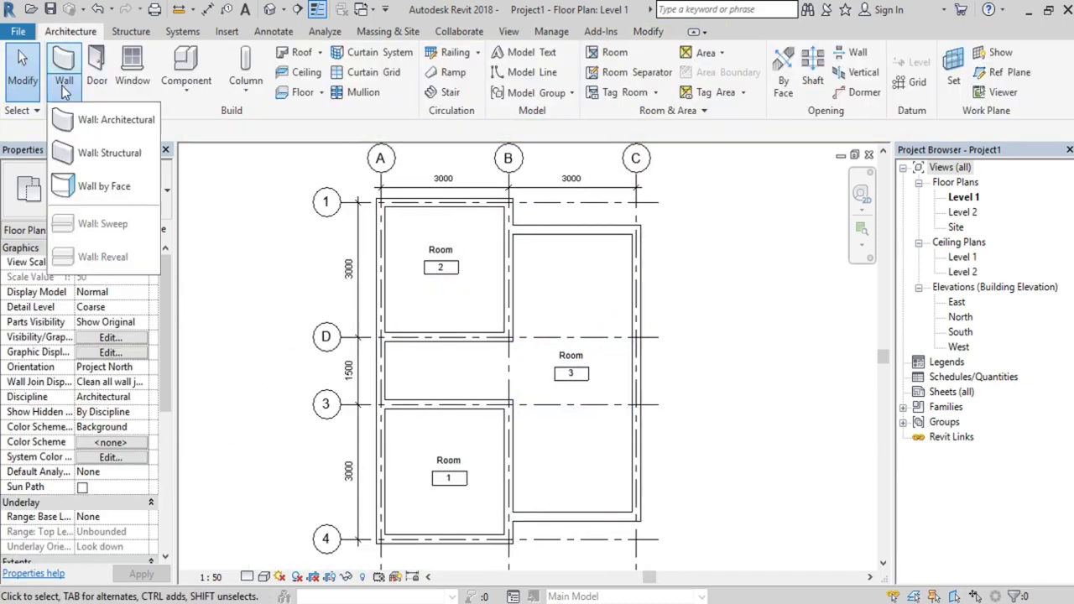
click(93, 120)
scroll(420, 369, up, 2)
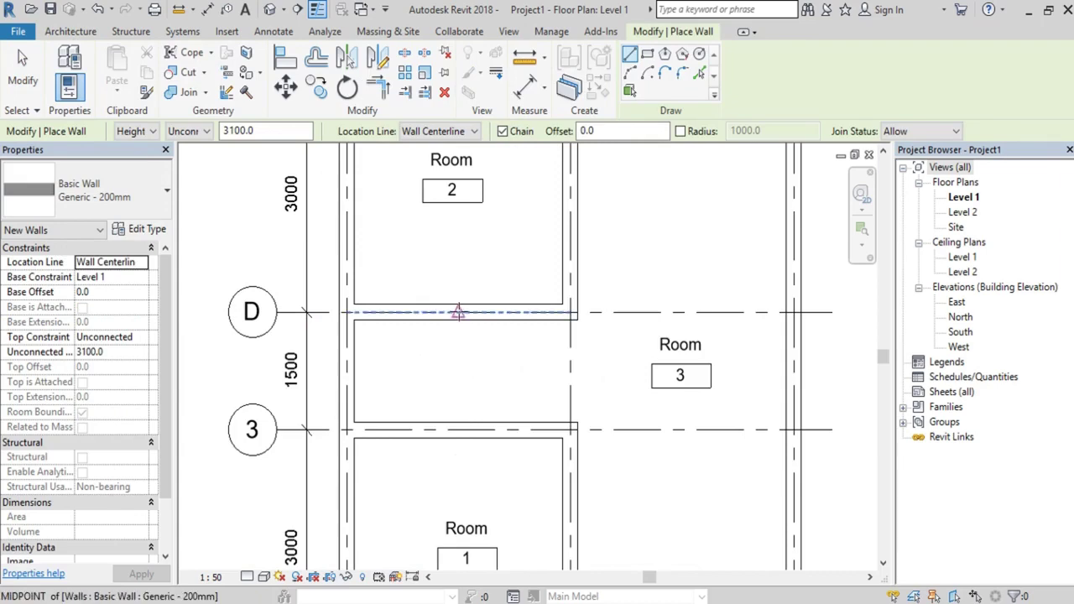
click(458, 314)
click(458, 429)
key(Escape)
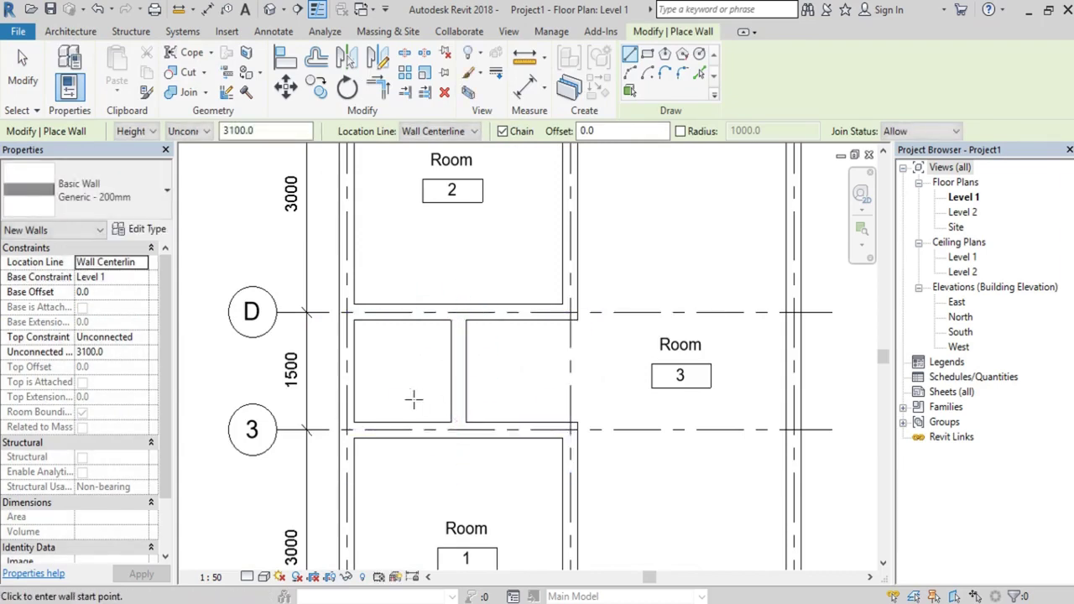
scroll(412, 394, up, 2)
key(Escape)
Step: Place an aligned dimension from the grid A wall's centreline to the new partition wall's centreline
key(d)
key(i)
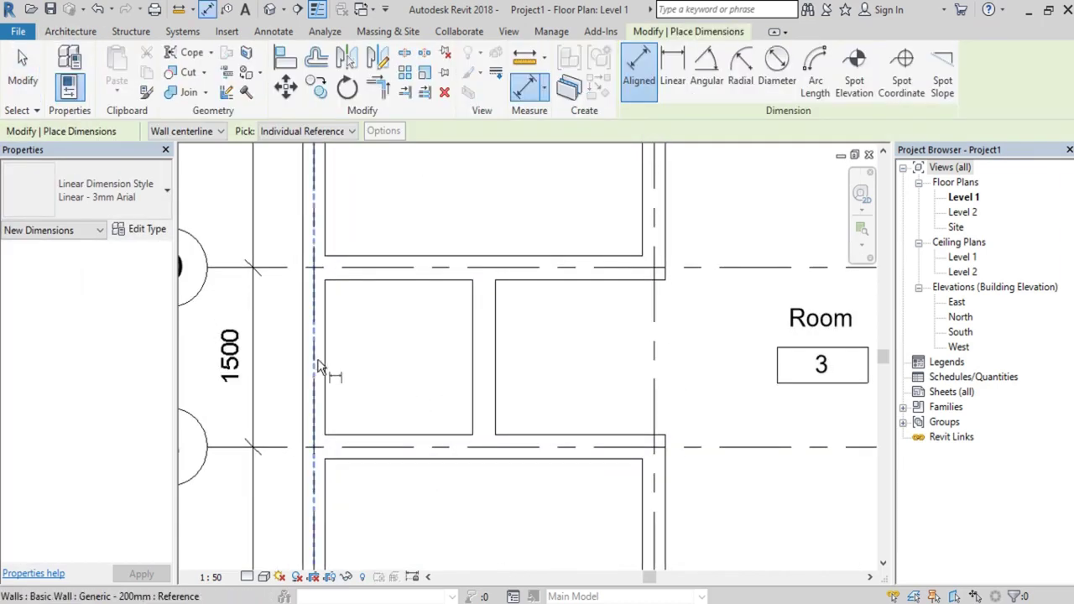
click(316, 367)
click(485, 367)
click(449, 351)
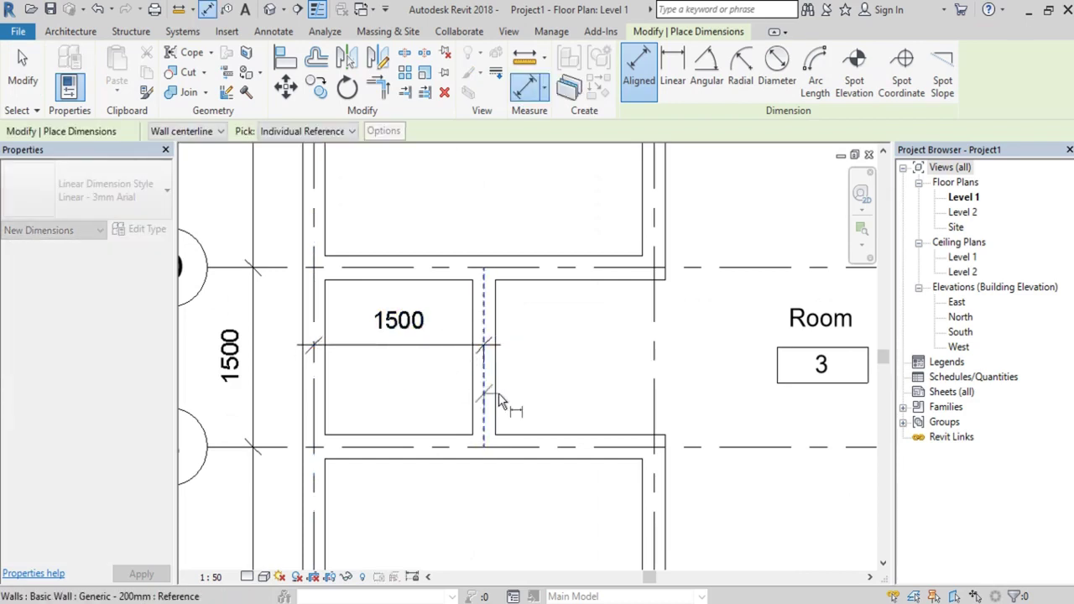
key(Escape)
key(Escape)
Step: Set the partition wall's distance from the grid A wall to 1750 and remove the dimension between them
click(484, 369)
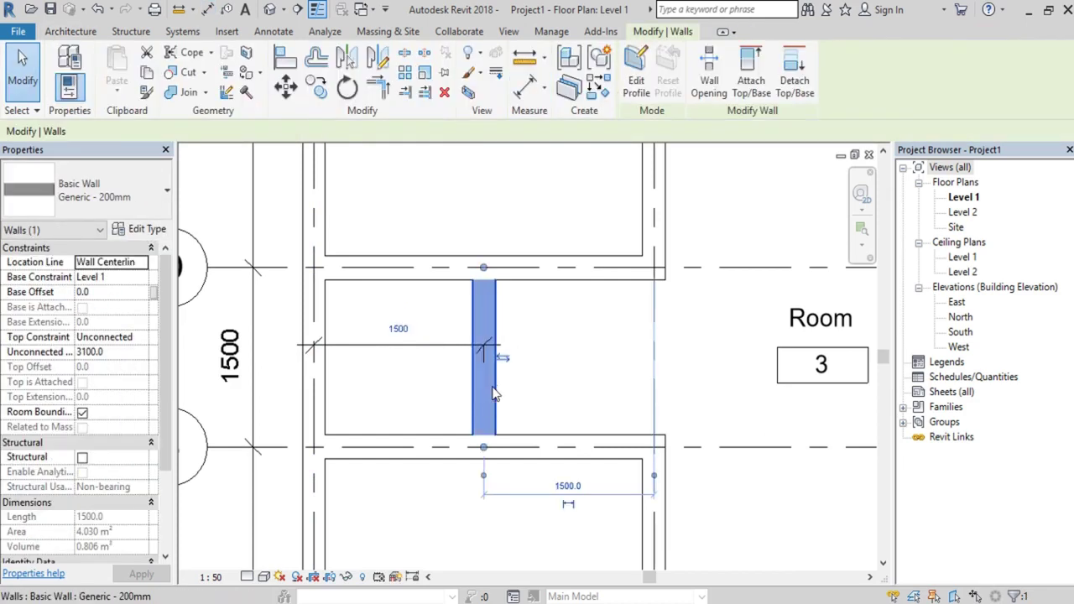
click(403, 325)
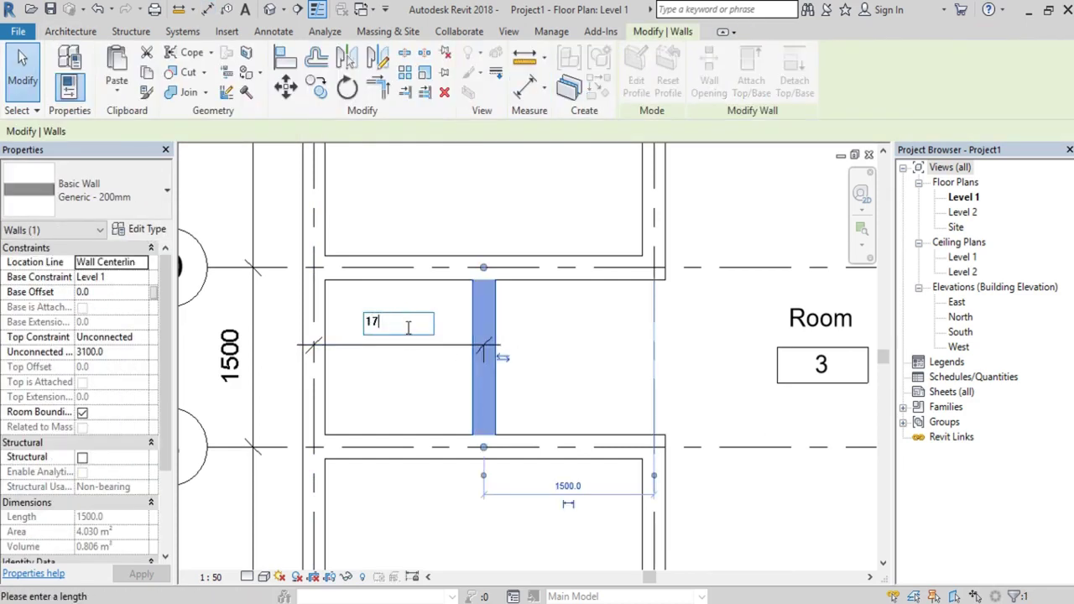
key(Return)
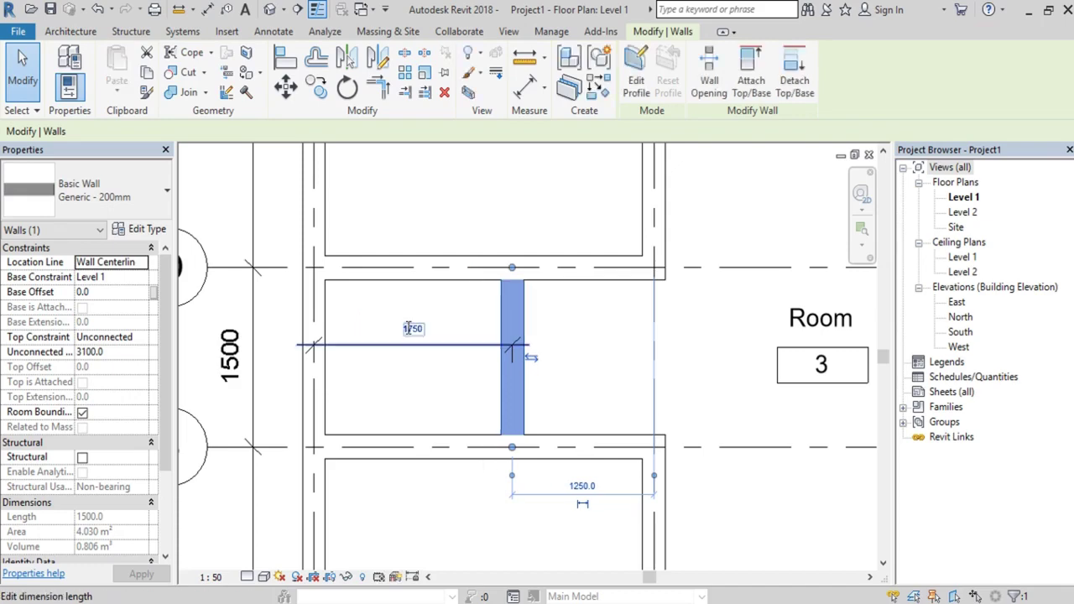
click(448, 361)
click(445, 343)
key(Escape)
Step: Place a tagged room in the small enclosed space between grids D and 3
scroll(444, 340, down, 5)
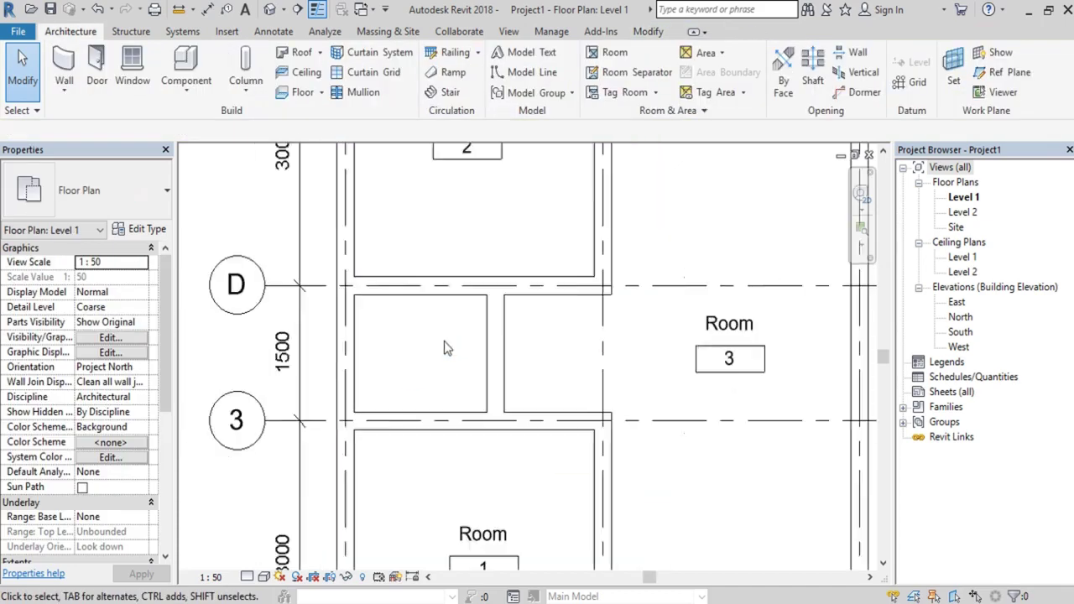
click(613, 54)
scroll(470, 361, up, 3)
click(430, 393)
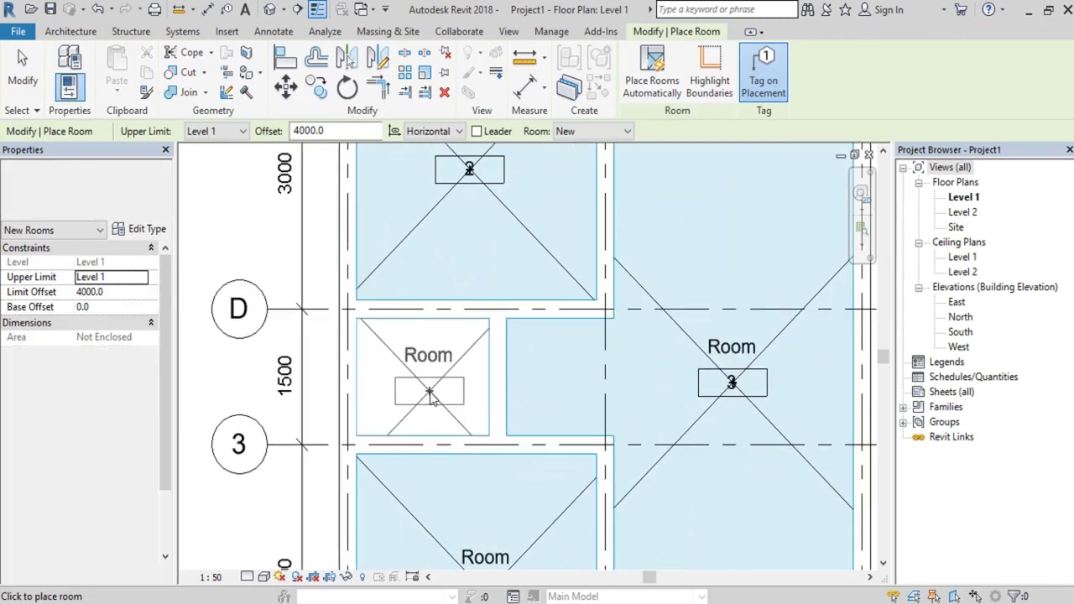
scroll(431, 392, down, 3)
key(Escape)
Step: Turn on Show Area in the type properties of the Room Tag type
scroll(545, 471, up, 1)
middle_drag(554, 481, 578, 419)
scroll(541, 447, up, 2)
click(429, 430)
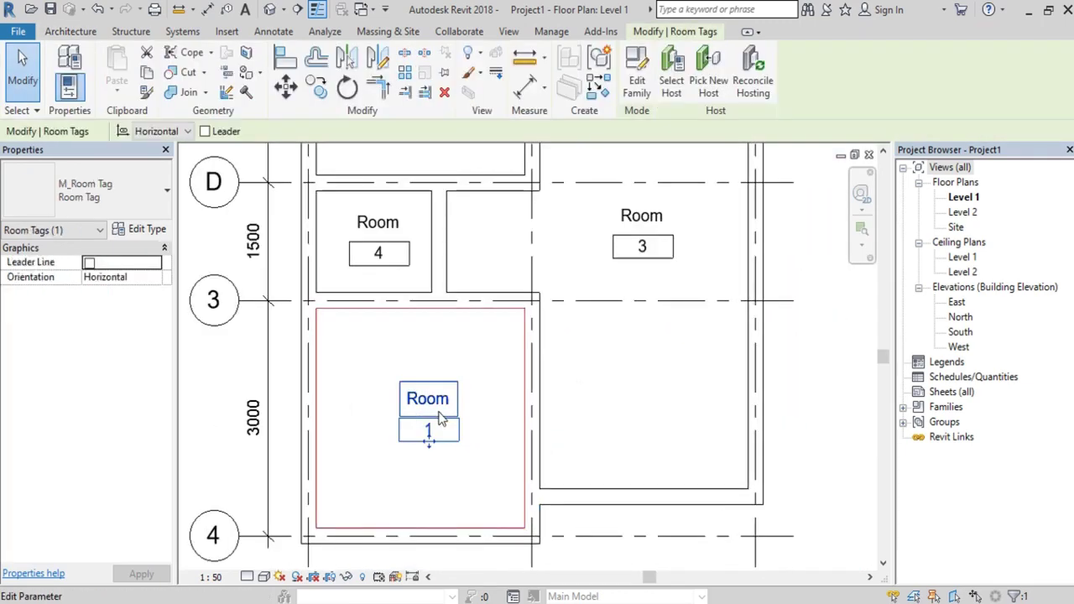
click(147, 229)
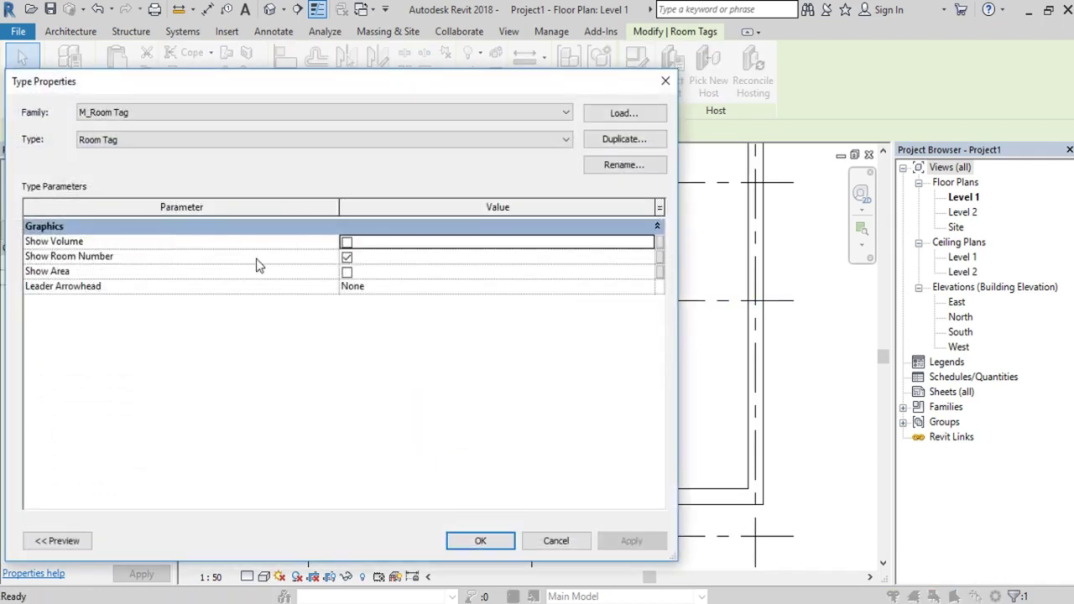
click(480, 541)
scroll(463, 475, up, 3)
click(469, 480)
scroll(472, 482, down, 3)
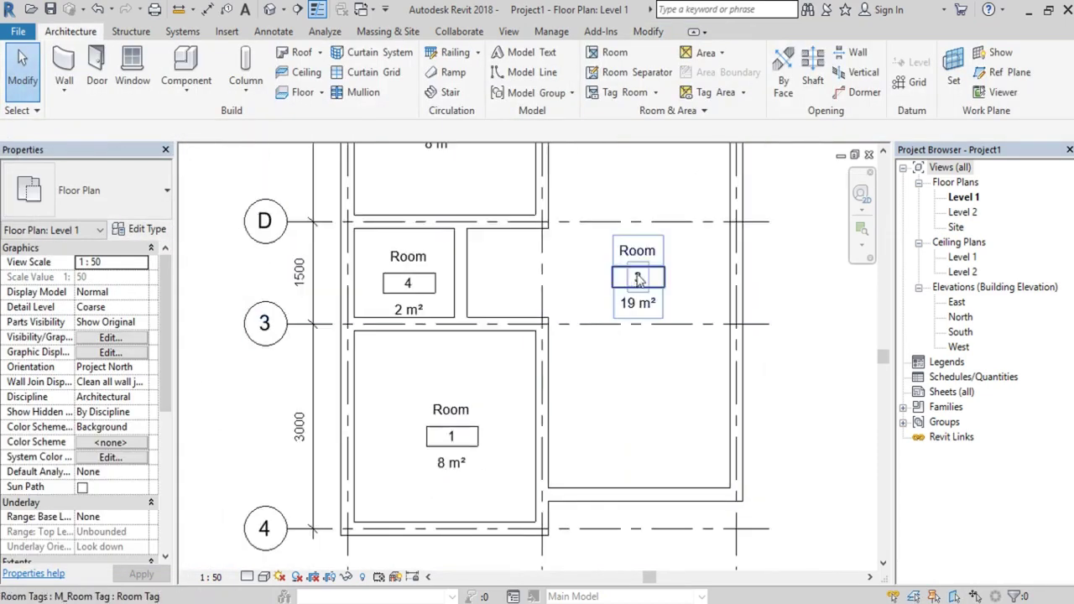
Step: Examine the areas on the room tags across the Level 1 plan
scroll(638, 275, up, 2)
scroll(646, 280, down, 2)
scroll(503, 292, up, 2)
middle_drag(430, 220, 511, 501)
scroll(513, 503, down, 1)
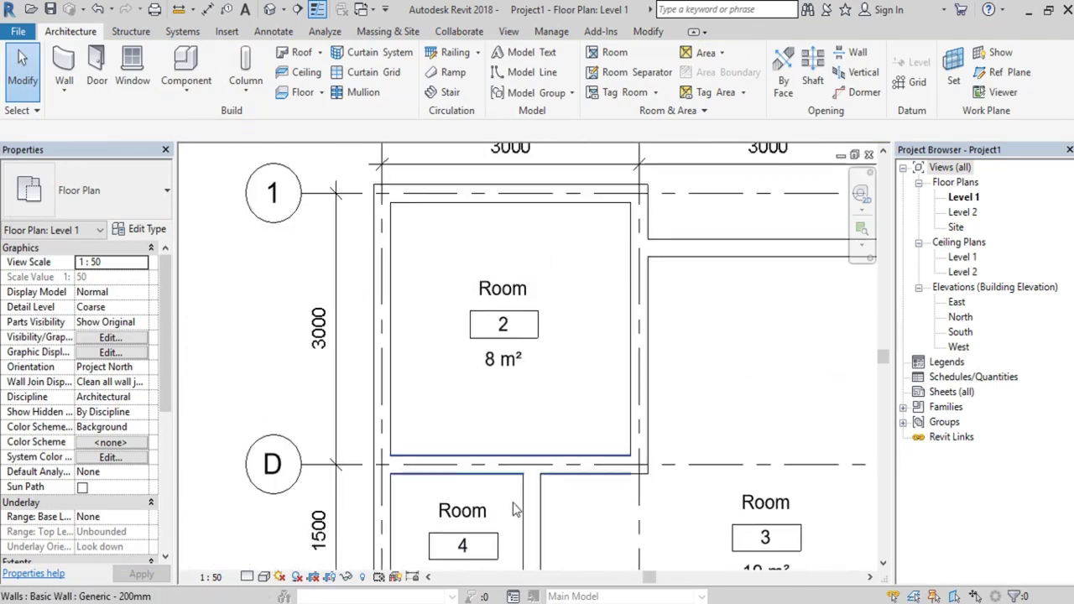
scroll(513, 502, down, 5)
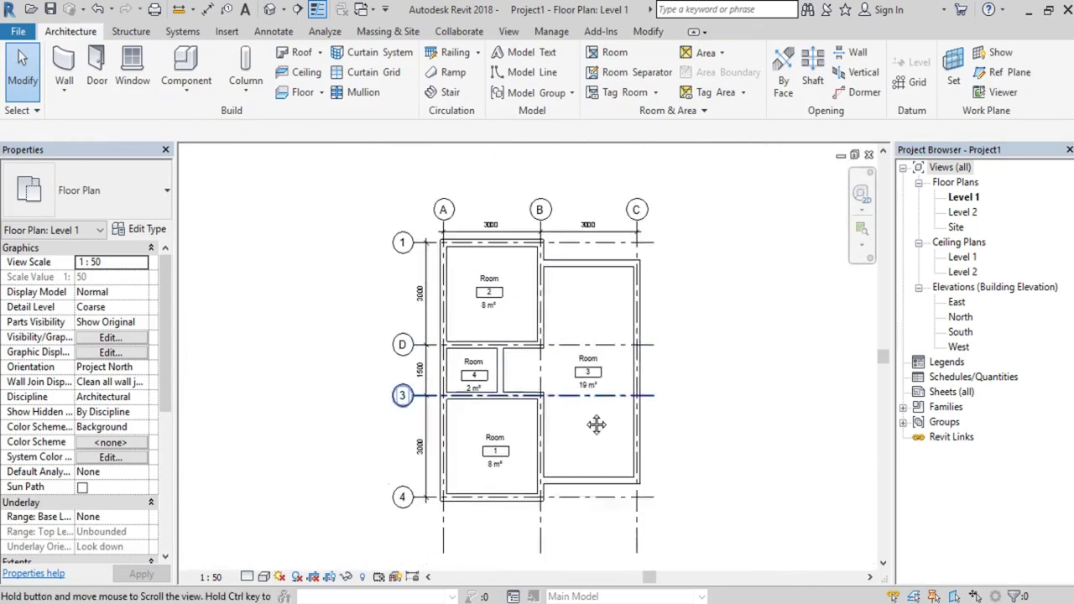
middle_drag(596, 425, 575, 369)
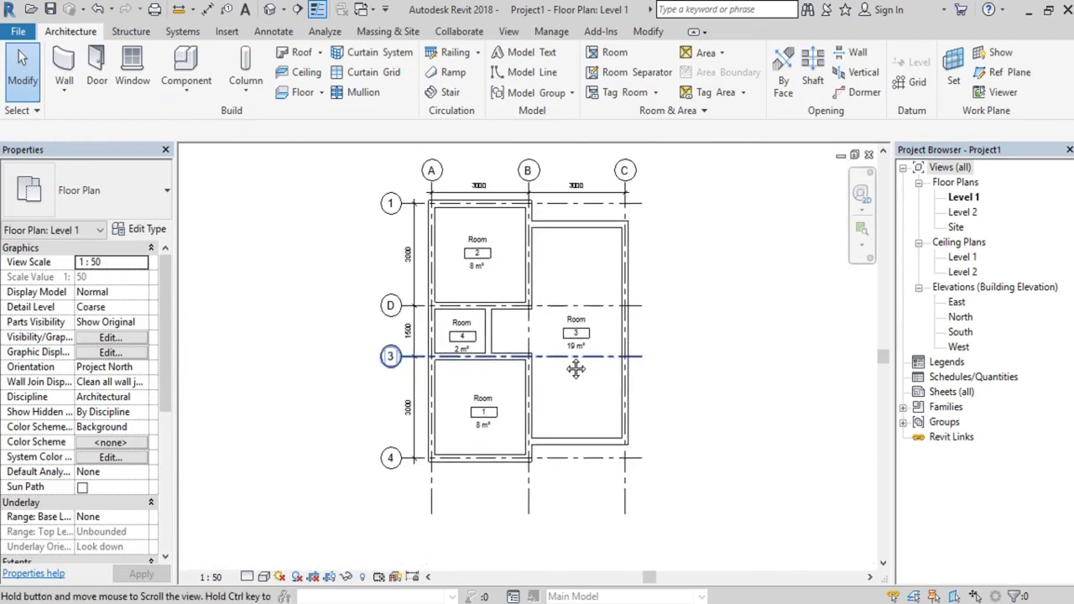
Step: Shorten the lower ends of grids A, B and C so they end just below grid 4
click(527, 505)
scroll(527, 505, up, 1)
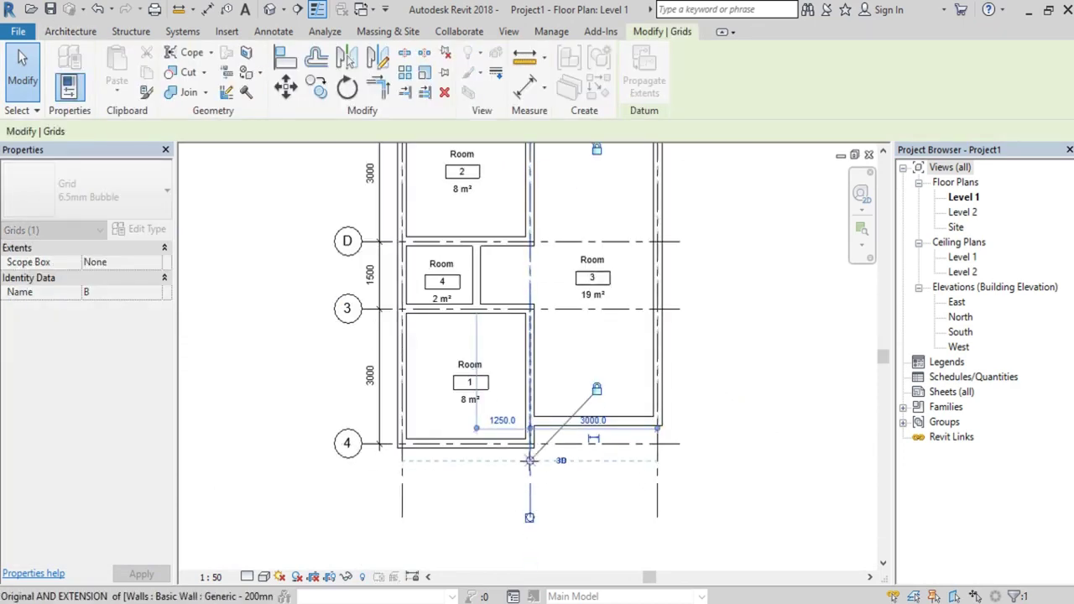
key(Escape)
scroll(469, 407, down, 3)
middle_drag(412, 364, 380, 396)
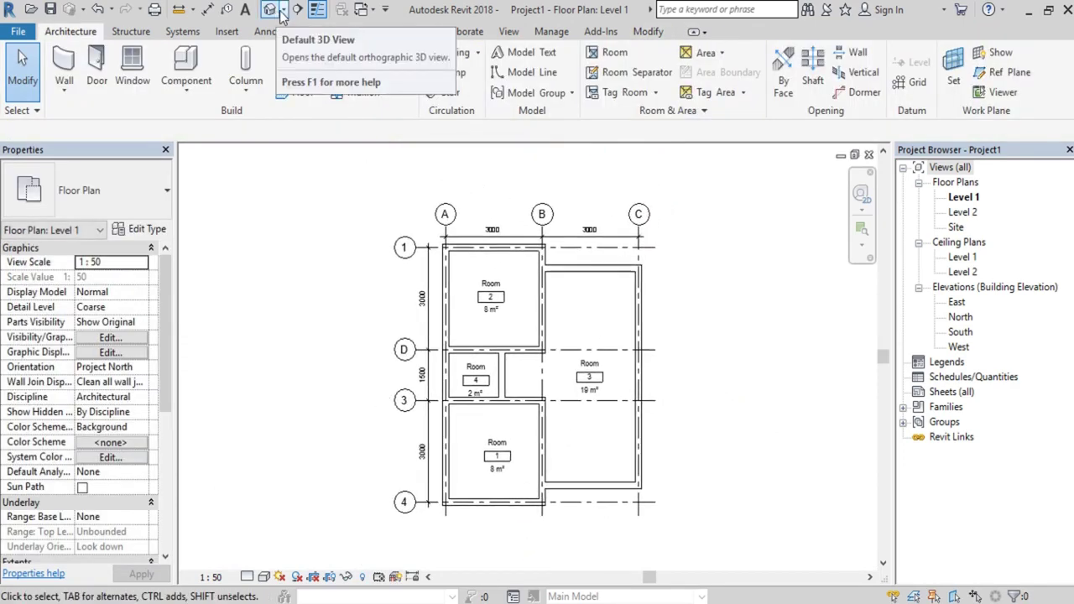
Step: Open the default 3D view and inspect the walls up close
click(282, 11)
click(276, 12)
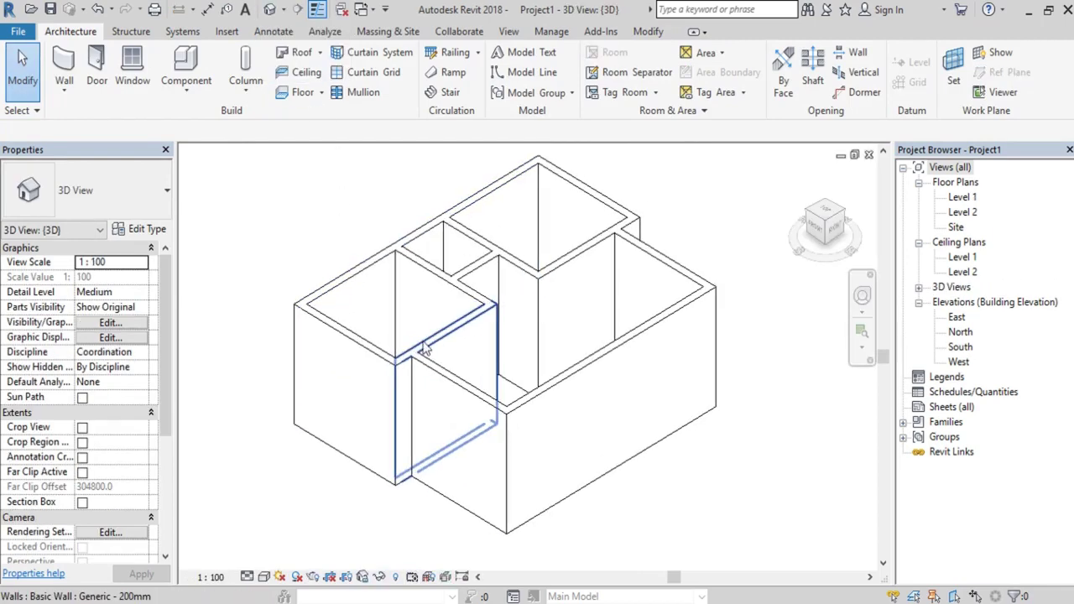
shift+middle_drag(419, 344, 487, 421)
scroll(671, 276, up, 3)
scroll(673, 281, down, 2)
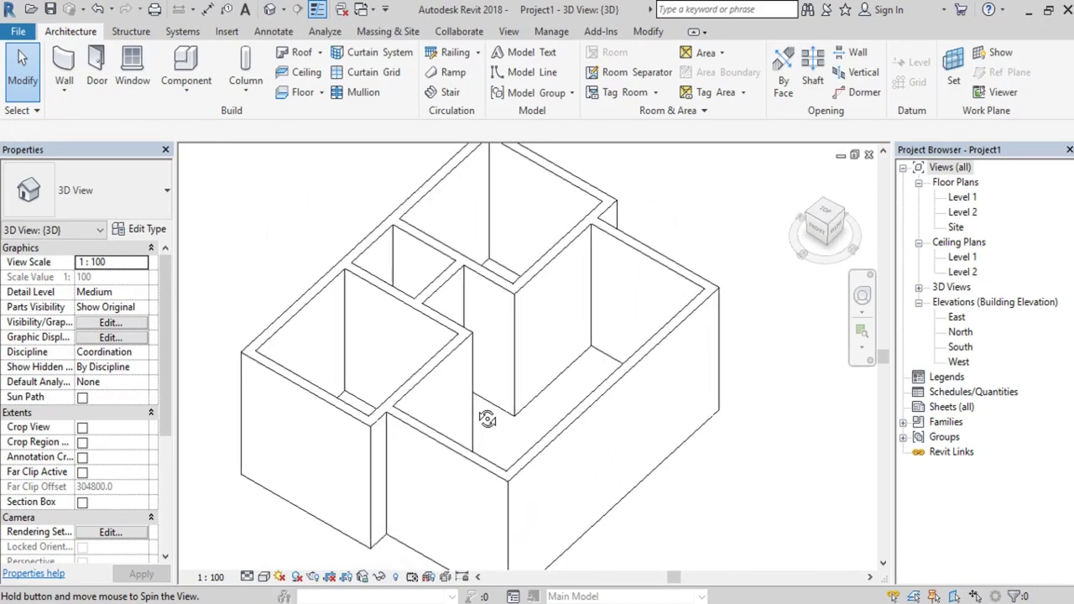
Step: Change the 3D view's visual style to show the walls as solid dark surfaces without edge lines, and inspect the model
click(265, 577)
click(283, 546)
scroll(535, 394, up, 3)
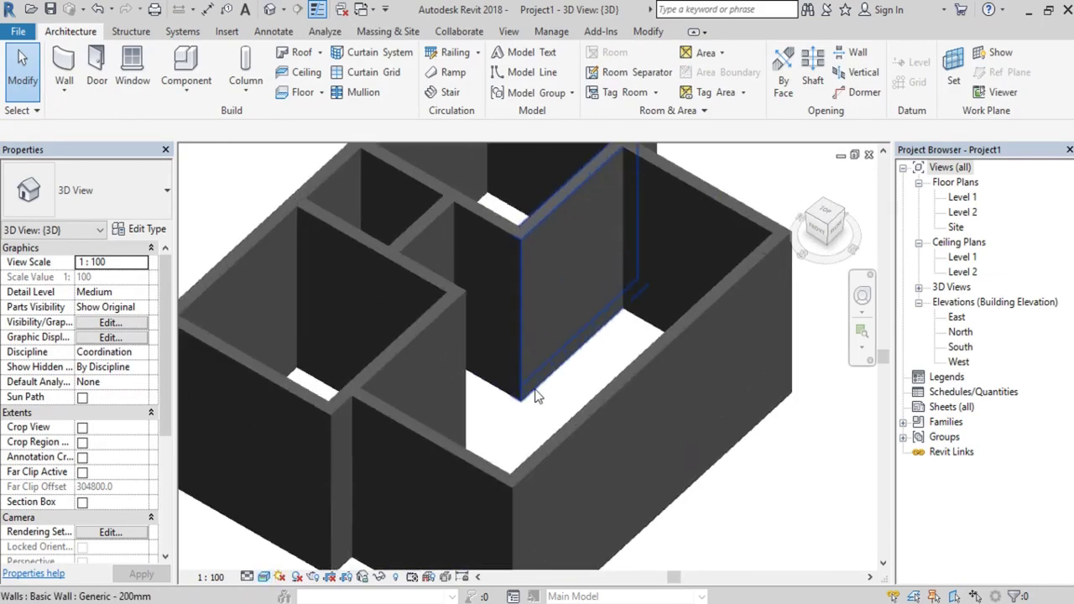
scroll(535, 394, down, 2)
shift+middle_drag(436, 425, 491, 439)
shift+middle_drag(266, 363, 651, 375)
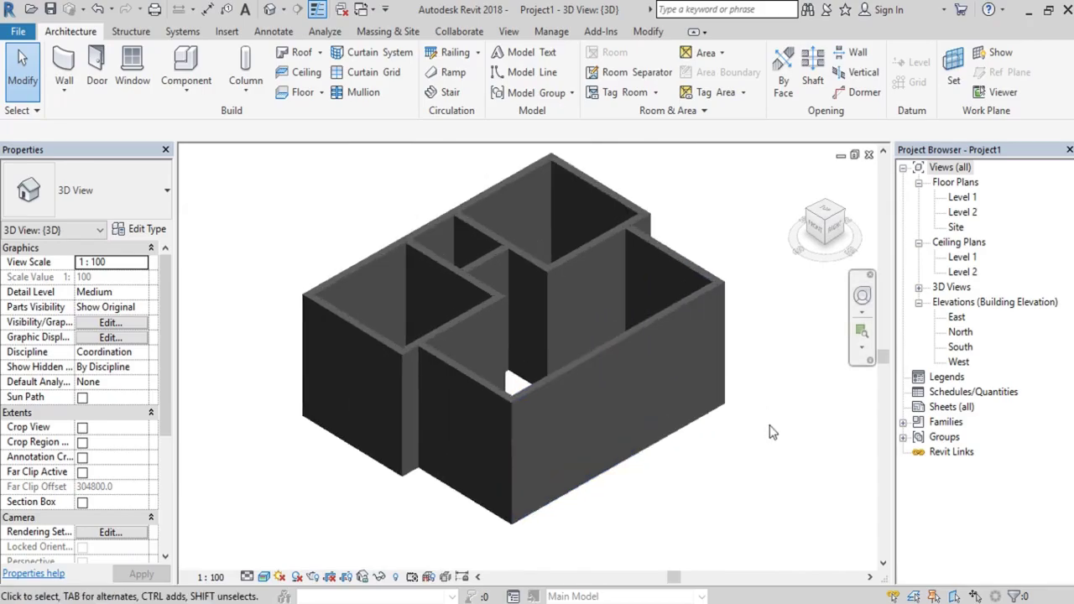
middle_drag(769, 432, 791, 462)
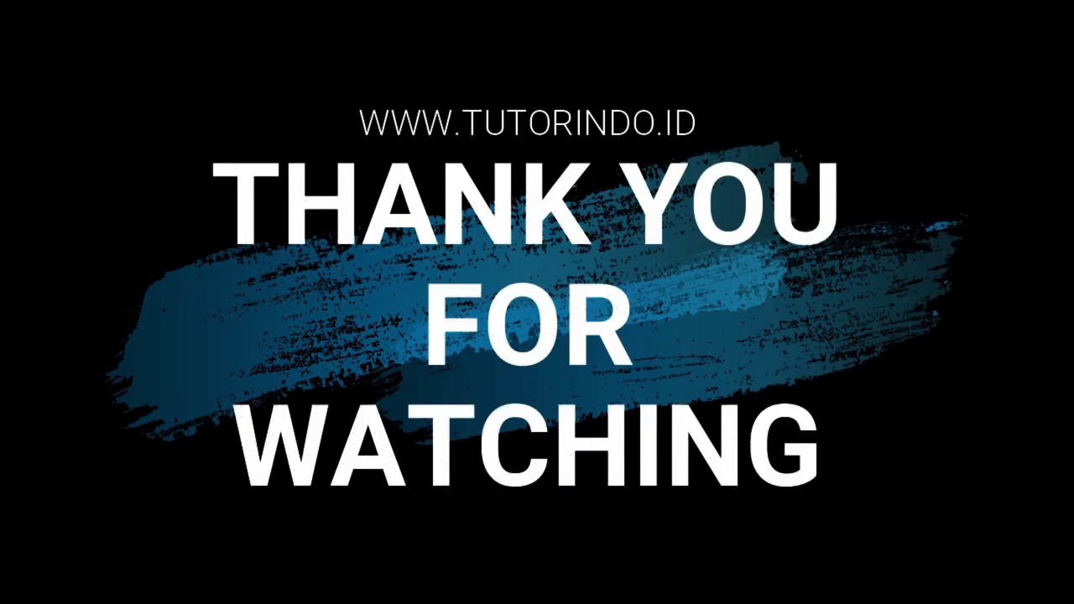